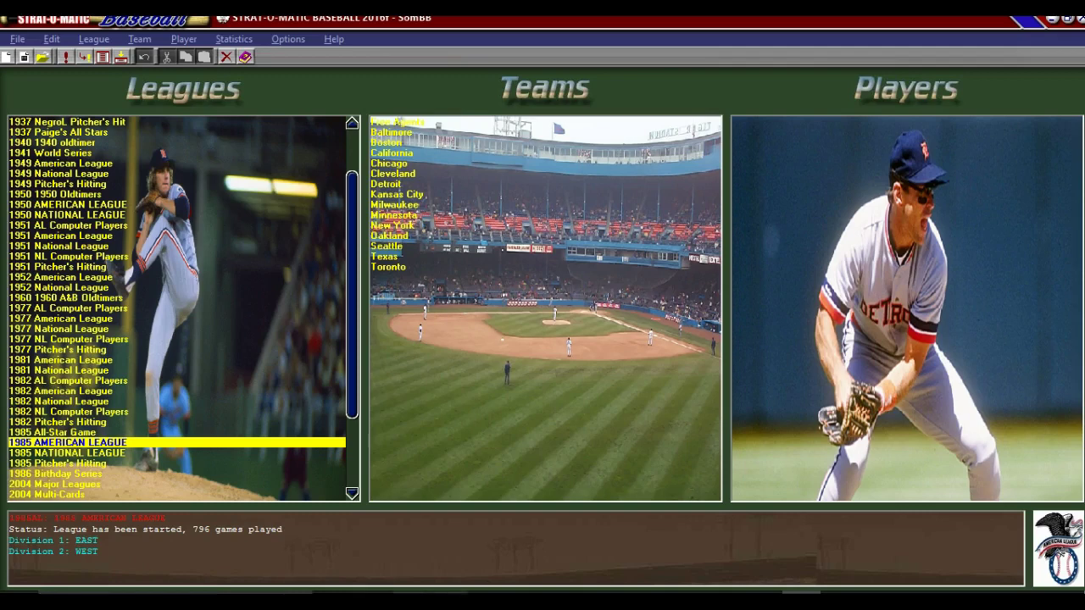
Switch to the browser and open the player photo downloads page from the briansballparks.com home page to view the yearly photo sets.
left_click(528, 603)
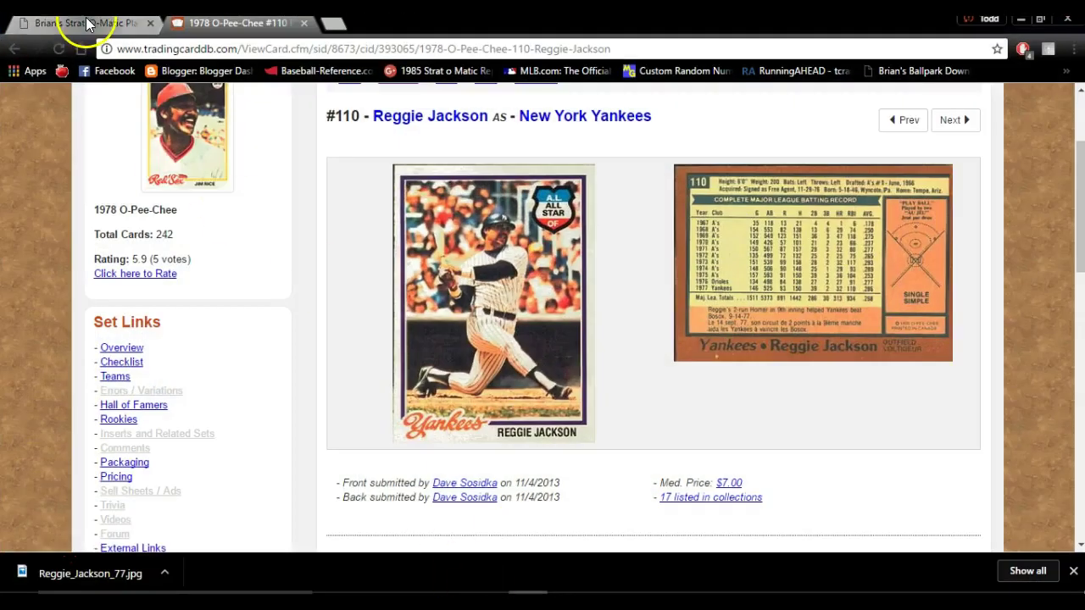
left_click(88, 24)
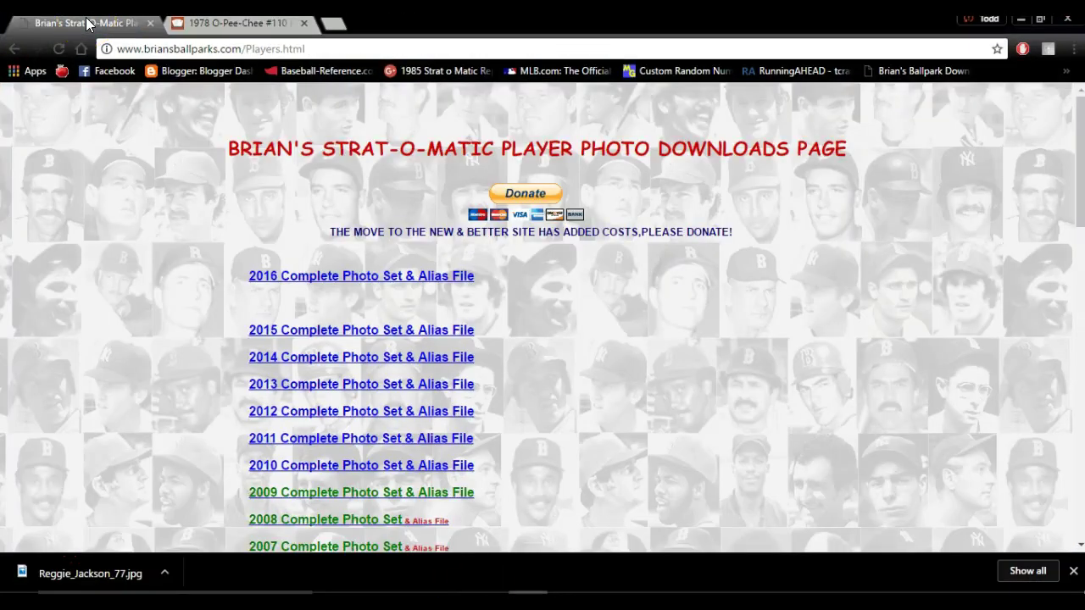
left_click(15, 49)
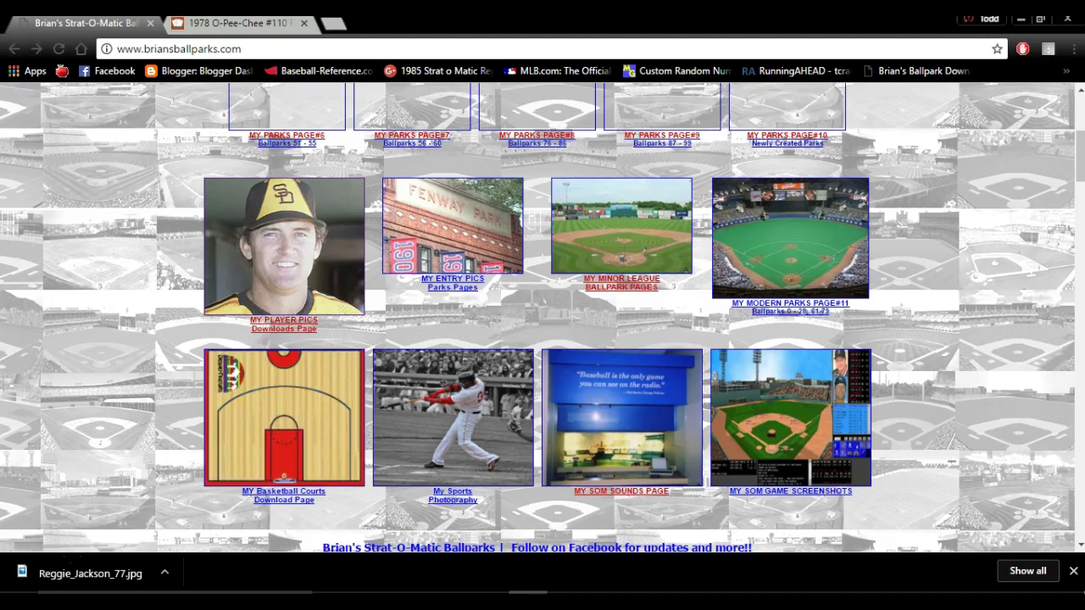
left_click(283, 330)
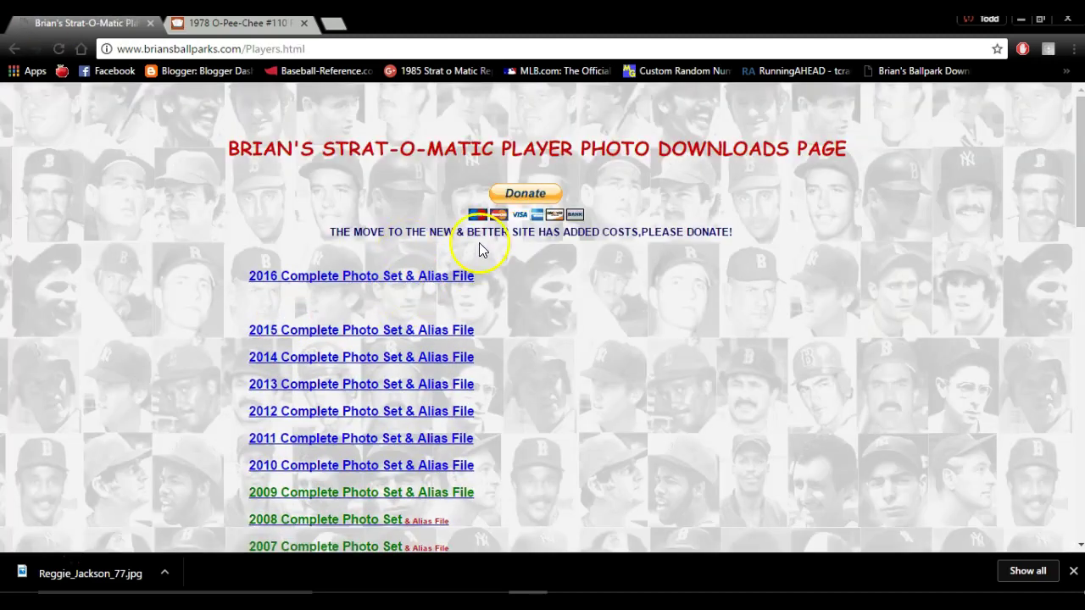
scroll(475, 343, "down", 5)
scroll(474, 343, "up", 4)
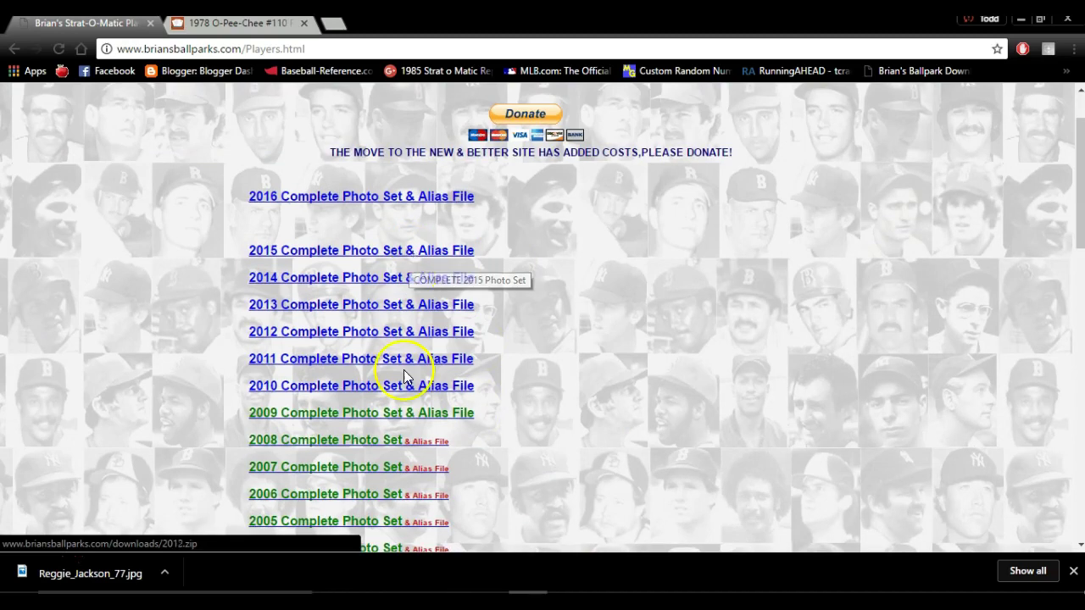
Switch to File Explorer and open the 2015.zip photo set in Downloads to view its contents.
left_click(412, 593)
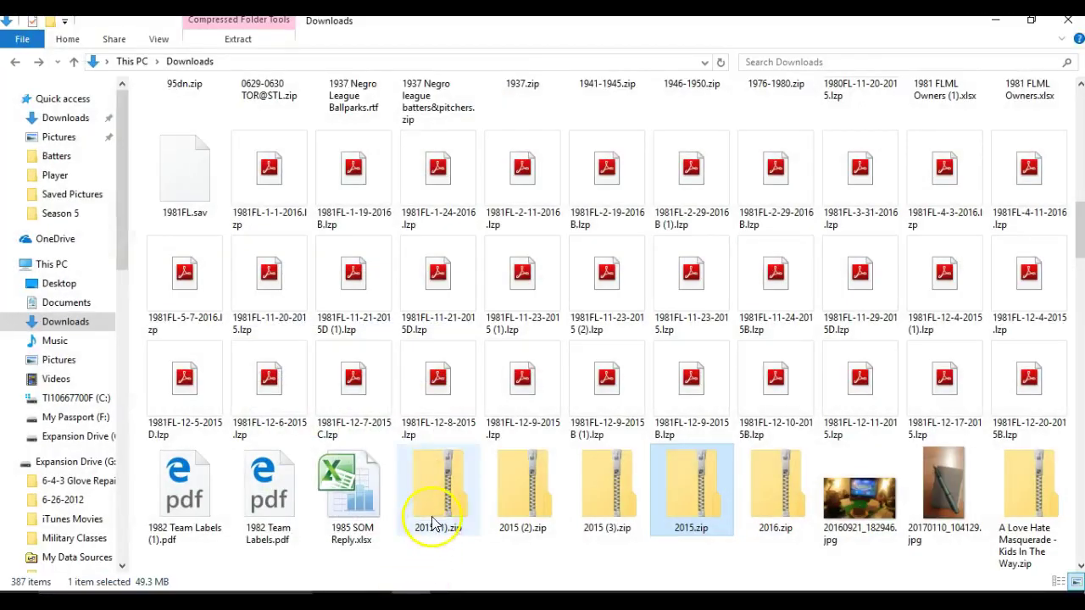
double_click(694, 496)
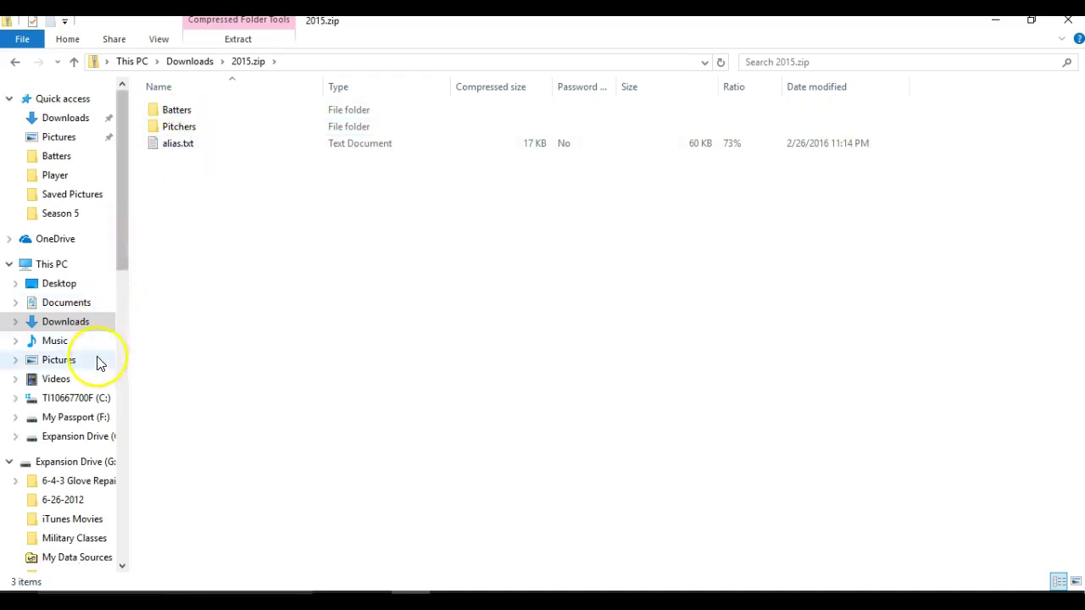
Open the Player folder inside SOM 2016 on the C: drive.
left_click(76, 398)
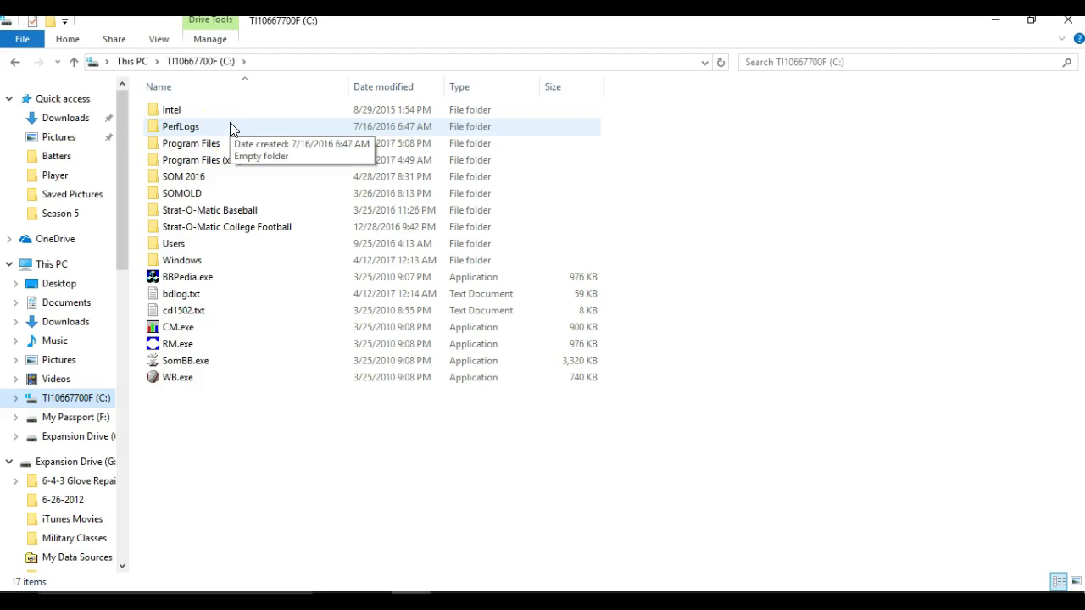
left_click(185, 181)
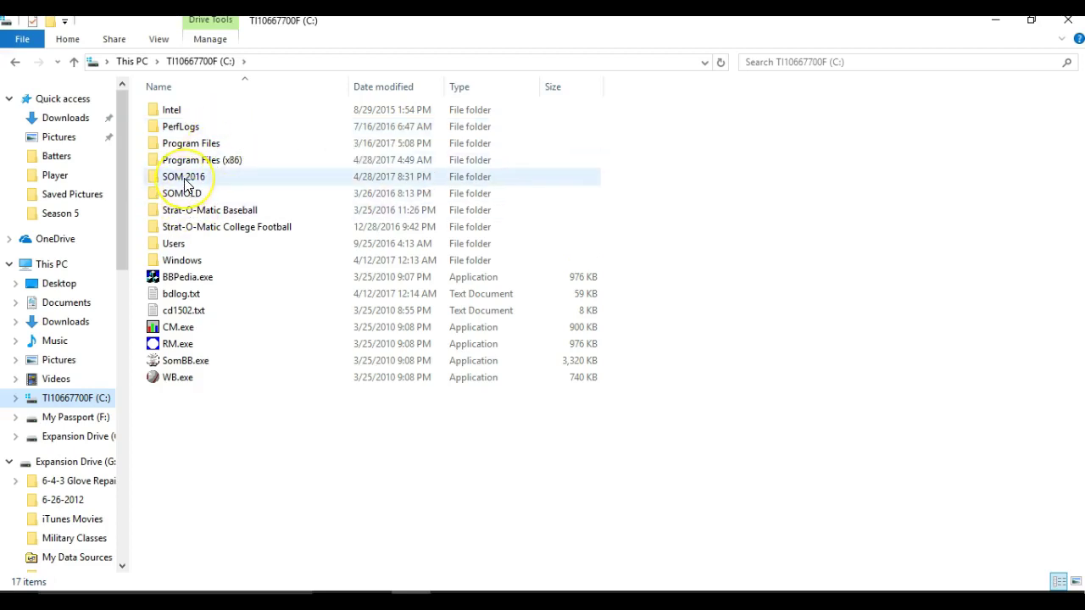
double_click(184, 182)
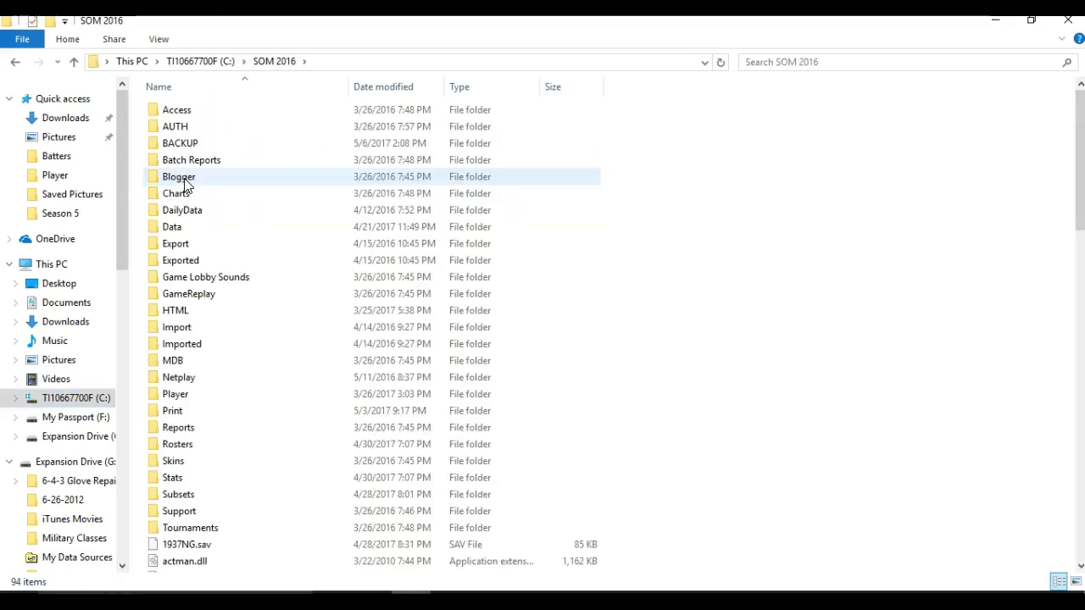
double_click(179, 396)
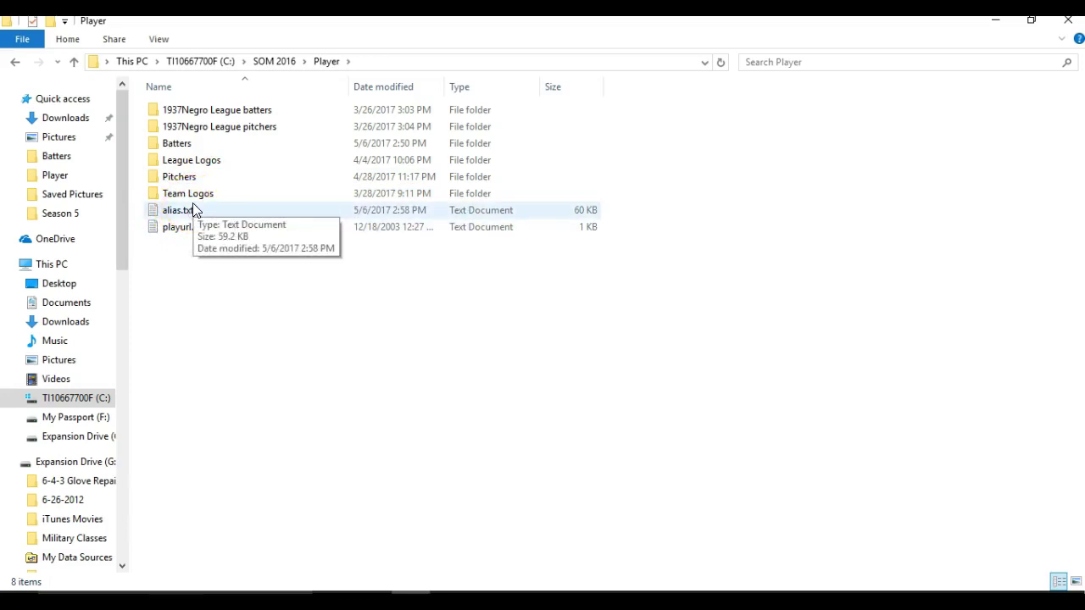
View the player photos in the Batters folder and return to the Player folder.
left_click(187, 146)
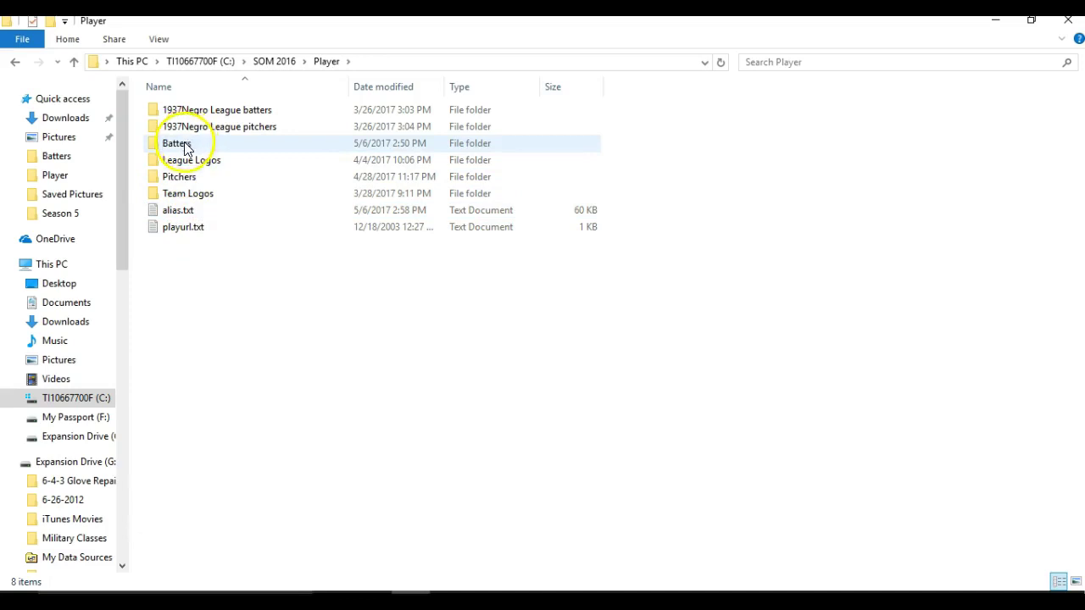
double_click(186, 146)
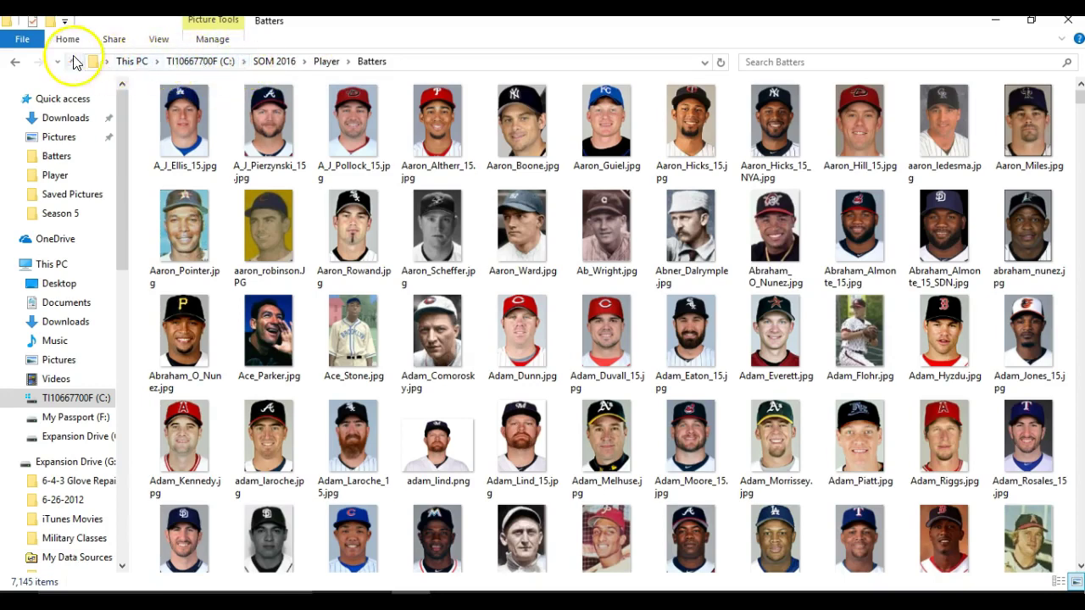
left_click(14, 62)
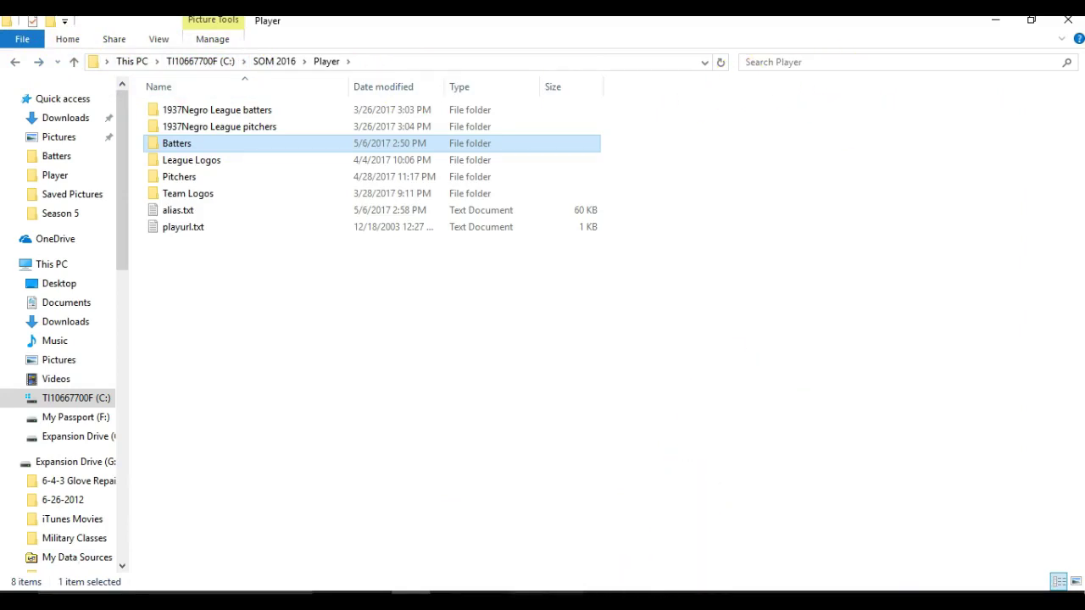
Switch back to the browser and return from the O-Pee-Chee card to Reggie Jackson's 1978 card list on The Trading Card Database.
key("alt+Tab")
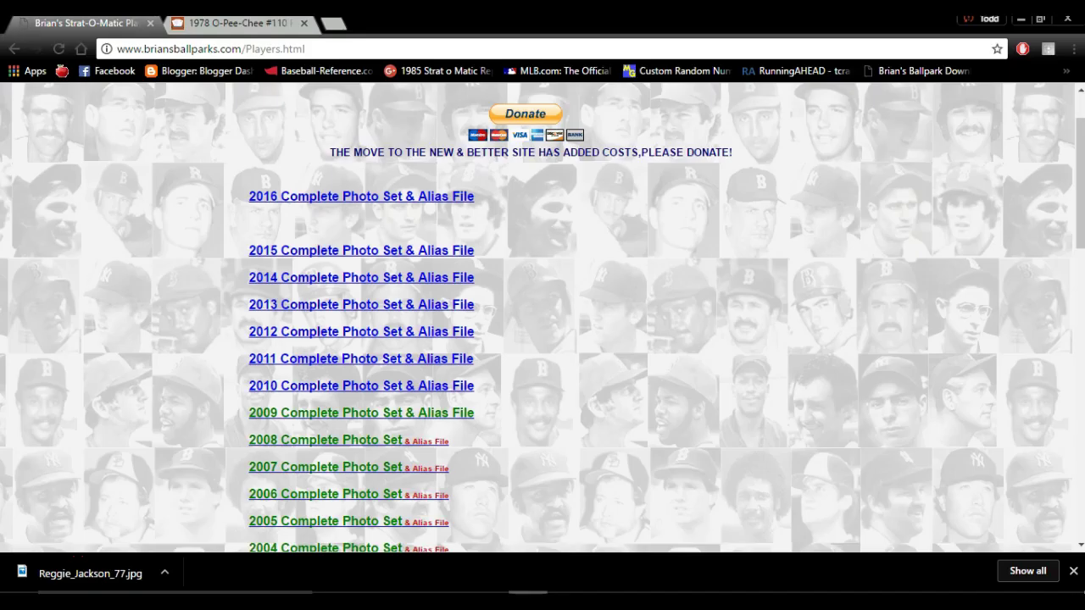
left_click(240, 31)
scroll(598, 286, "up", 2)
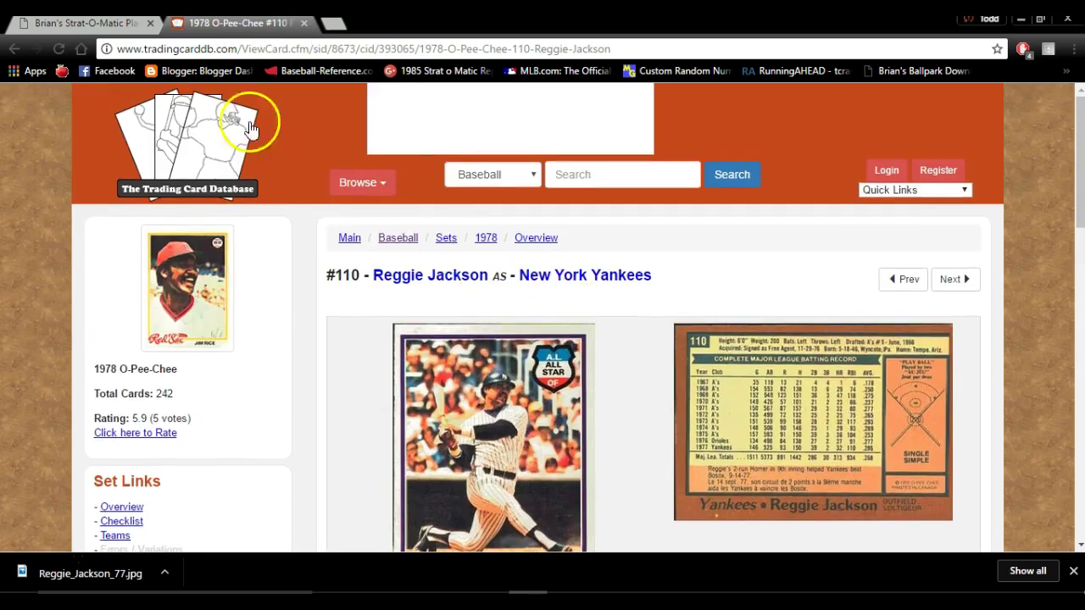
left_click(14, 49)
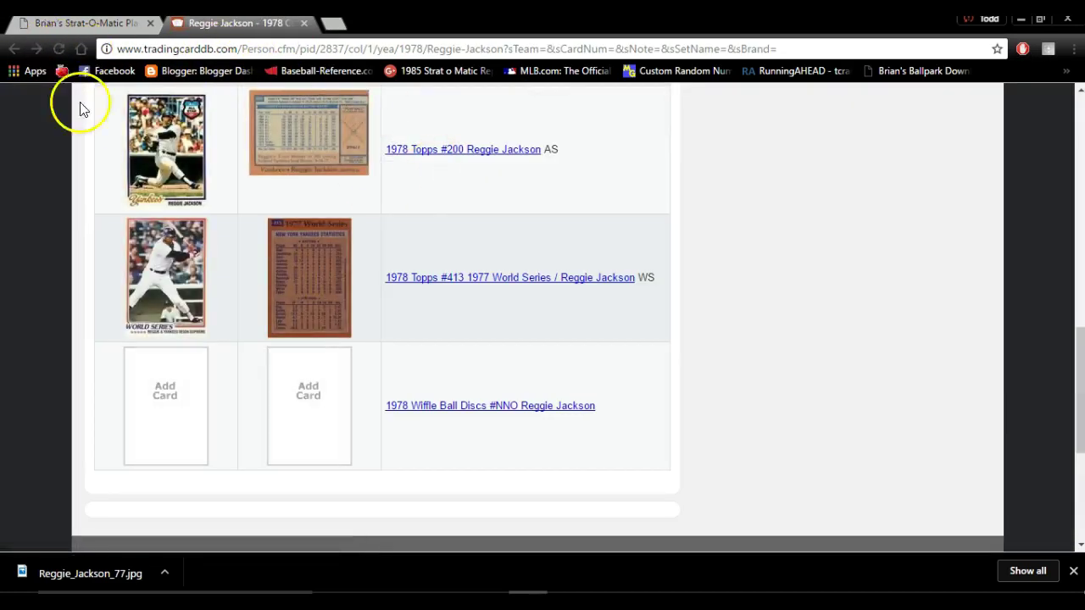
scroll(371, 259, "up", 10)
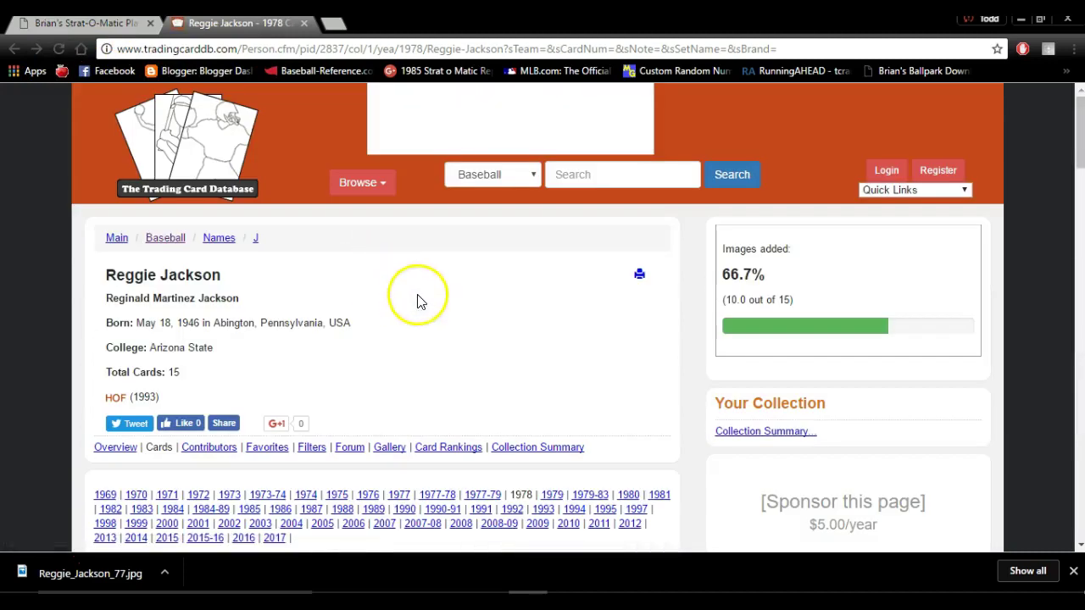
Search the Baseball category for "reggie jackson".
left_click(609, 178)
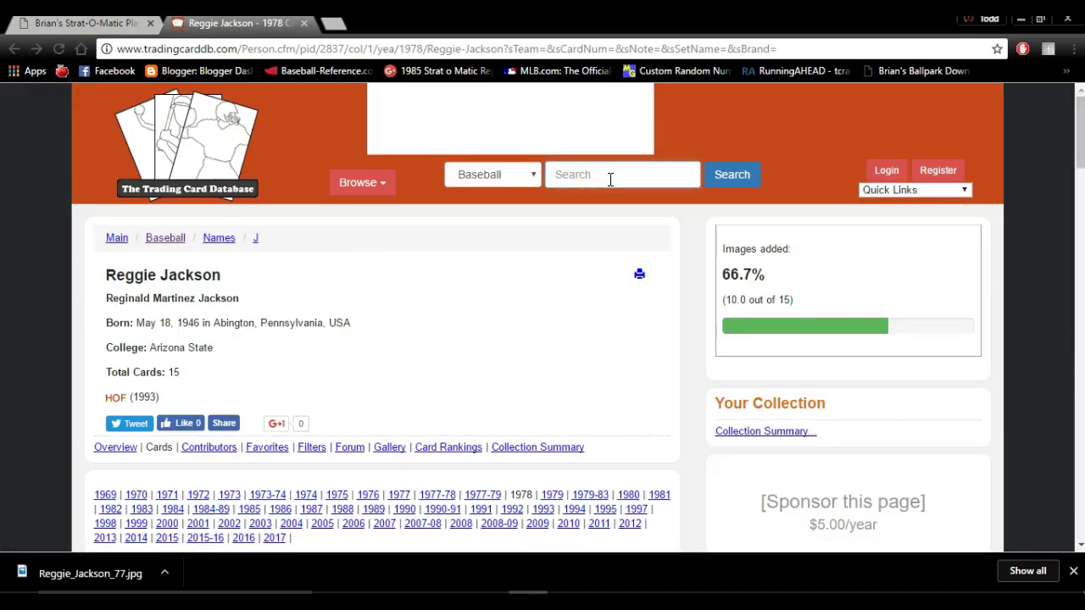
type("reggir")
key("BackSpace")
type("e")
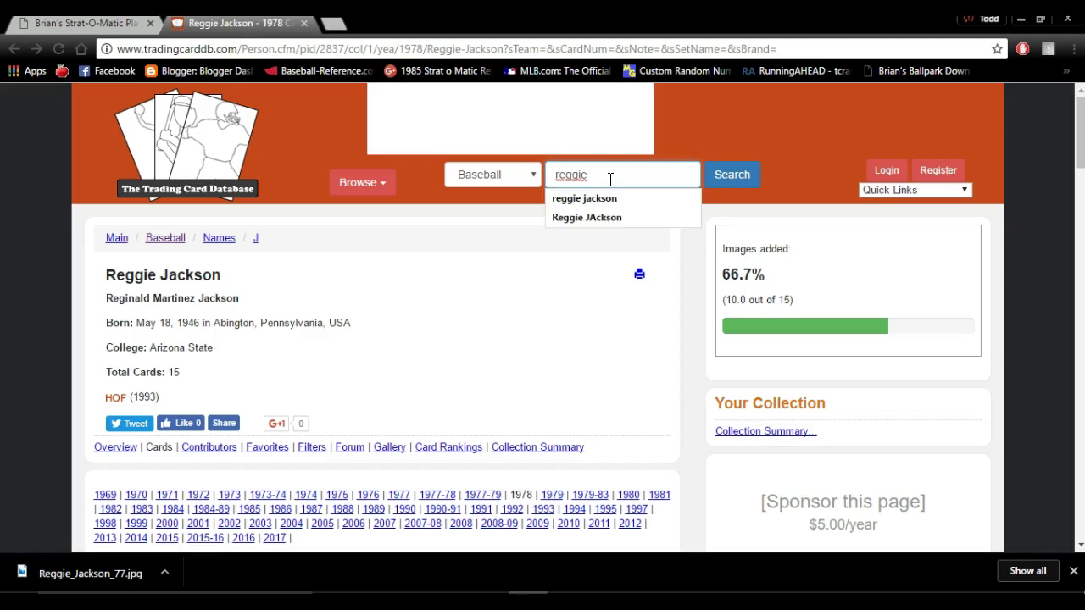
left_click(604, 198)
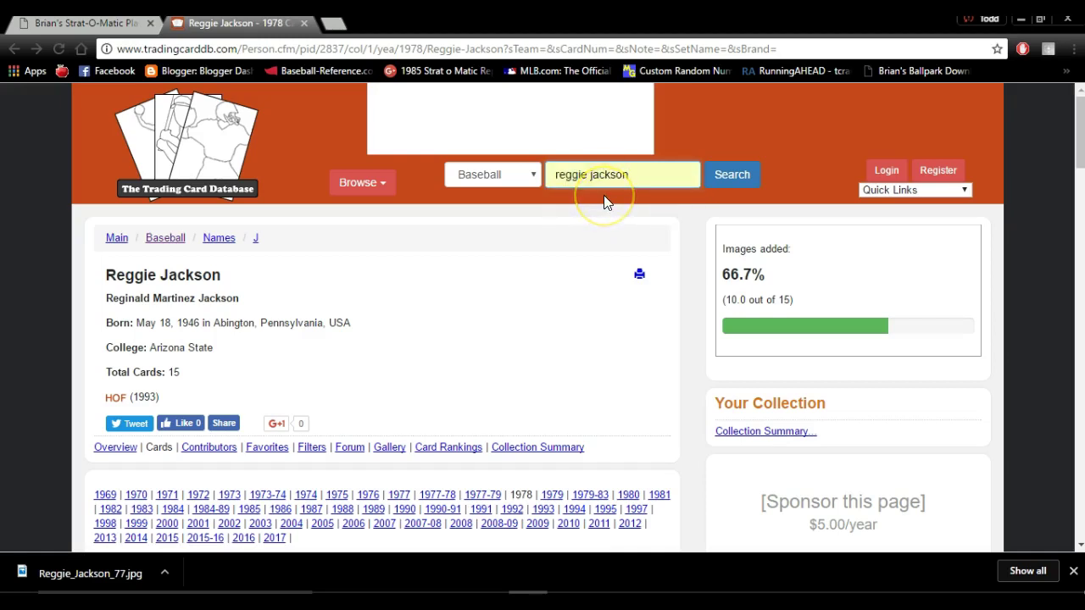
left_click(733, 176)
Find Reggie Jackson among the name results and open his player page.
scroll(368, 300, "down", 3)
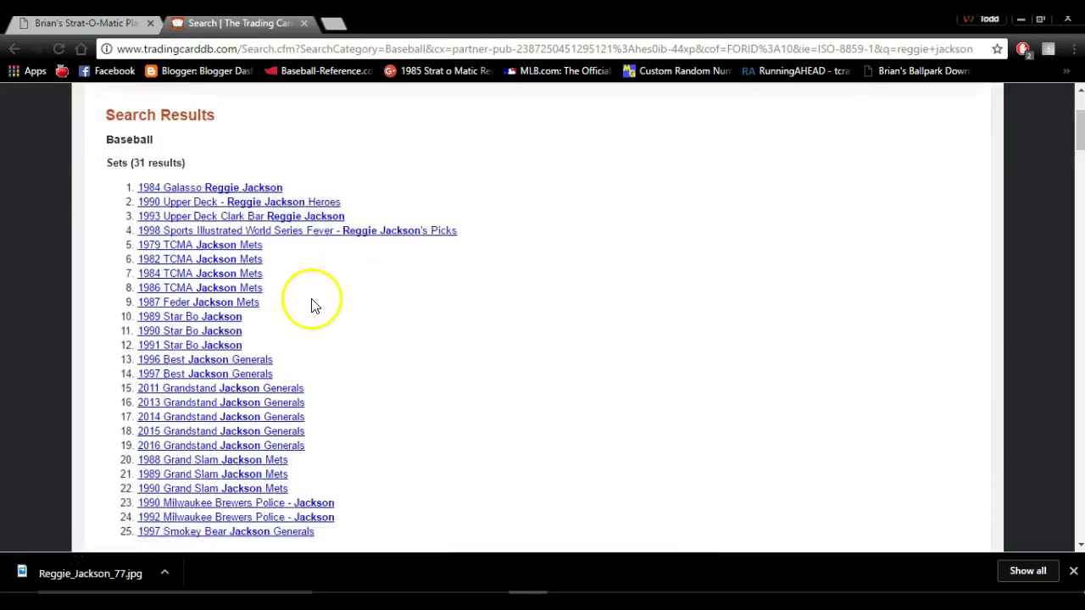
scroll(261, 305, "down", 7)
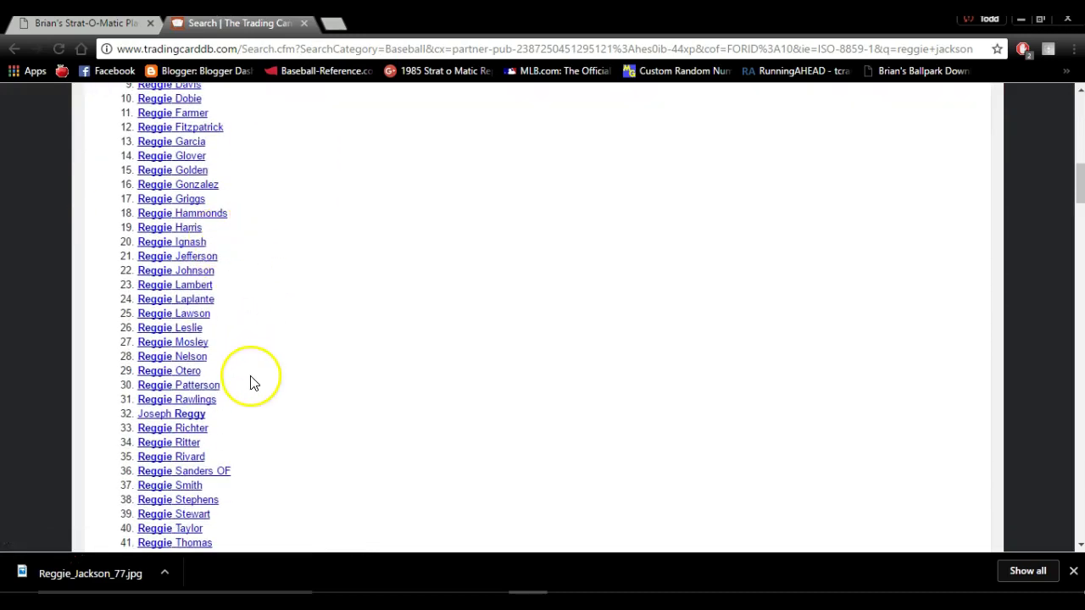
scroll(251, 383, "up", 9)
scroll(242, 383, "down", 4)
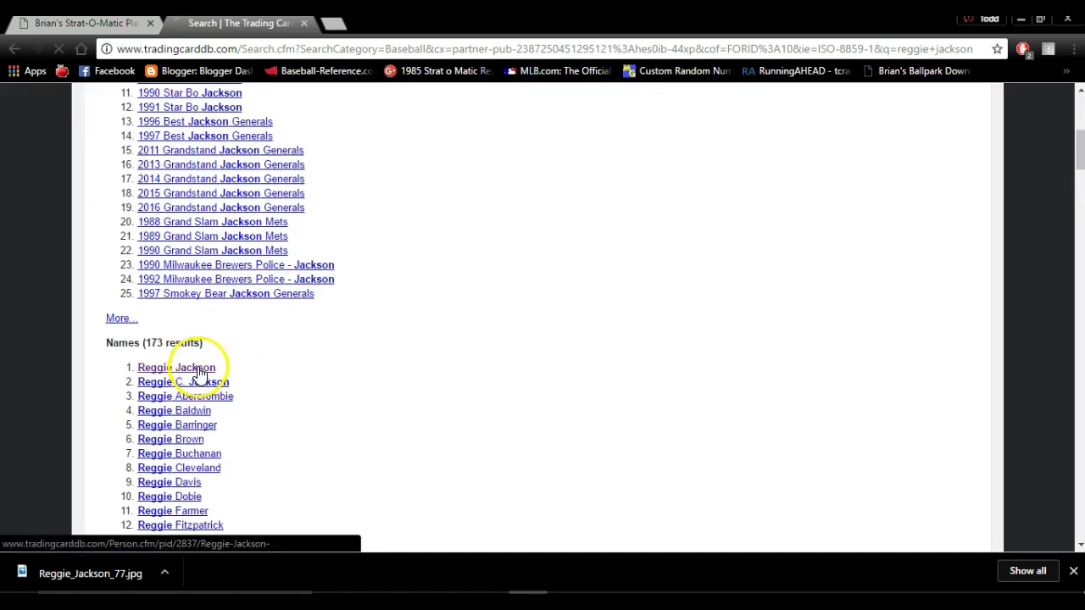
left_click(202, 369)
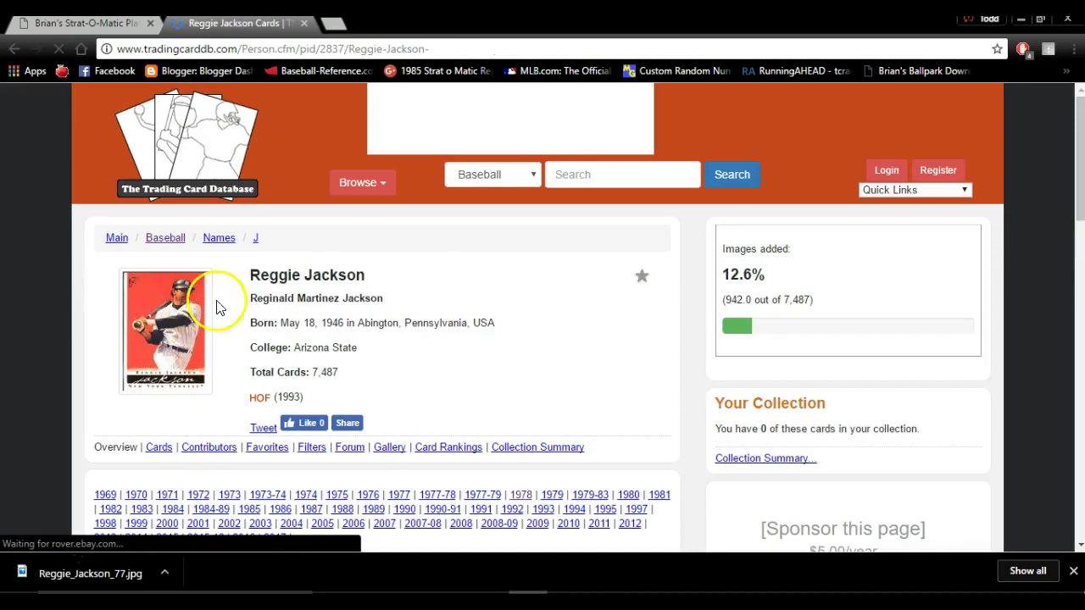
Show Reggie Jackson's cards for the year 1978.
scroll(330, 331, "down", 4)
scroll(266, 254, "up", 2)
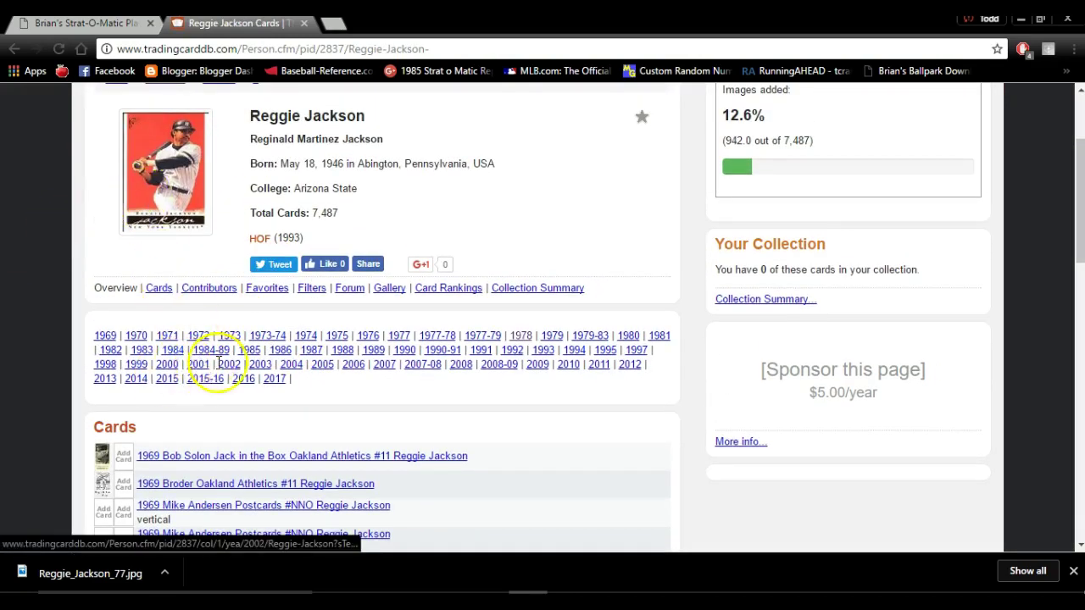
left_click(473, 372)
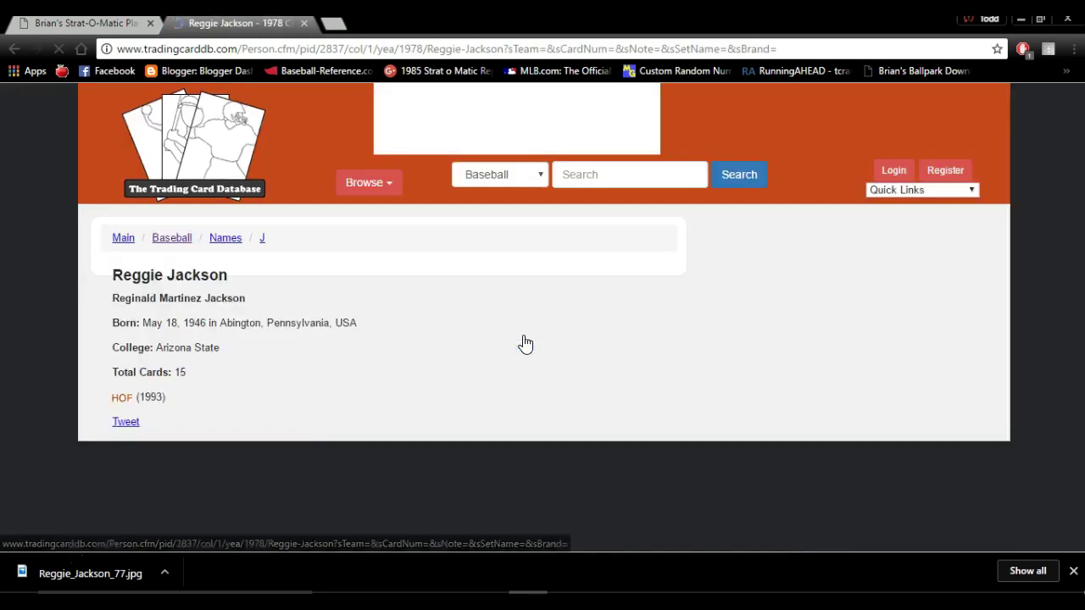
left_click(438, 337)
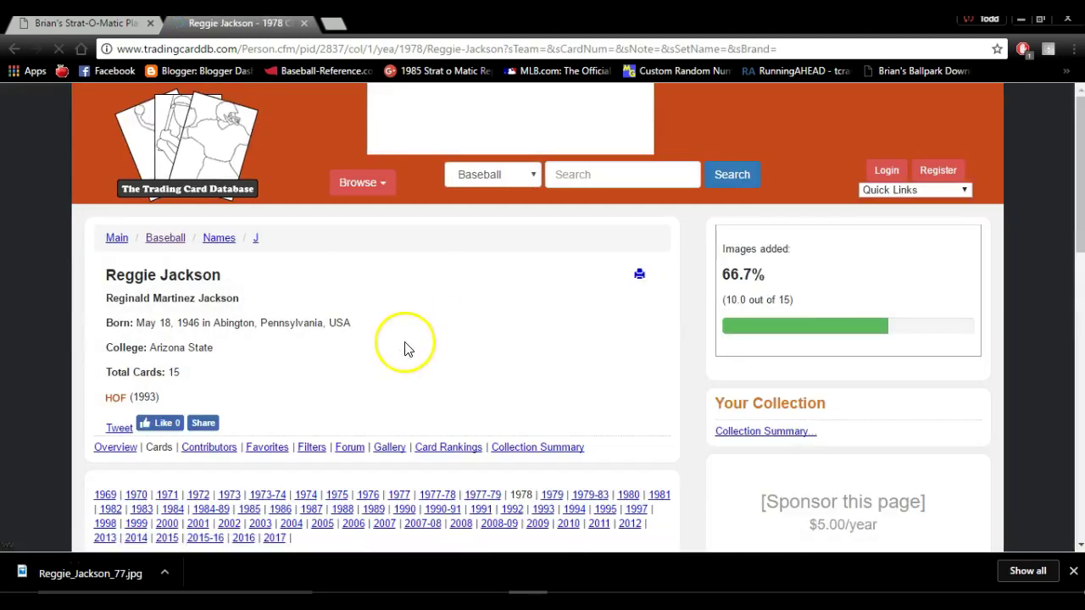
Browse the 1978 card images and open the 1978 O-Pee-Chee #110 Reggie Jackson card.
scroll(391, 349, "down", 8)
scroll(377, 350, "down", 1)
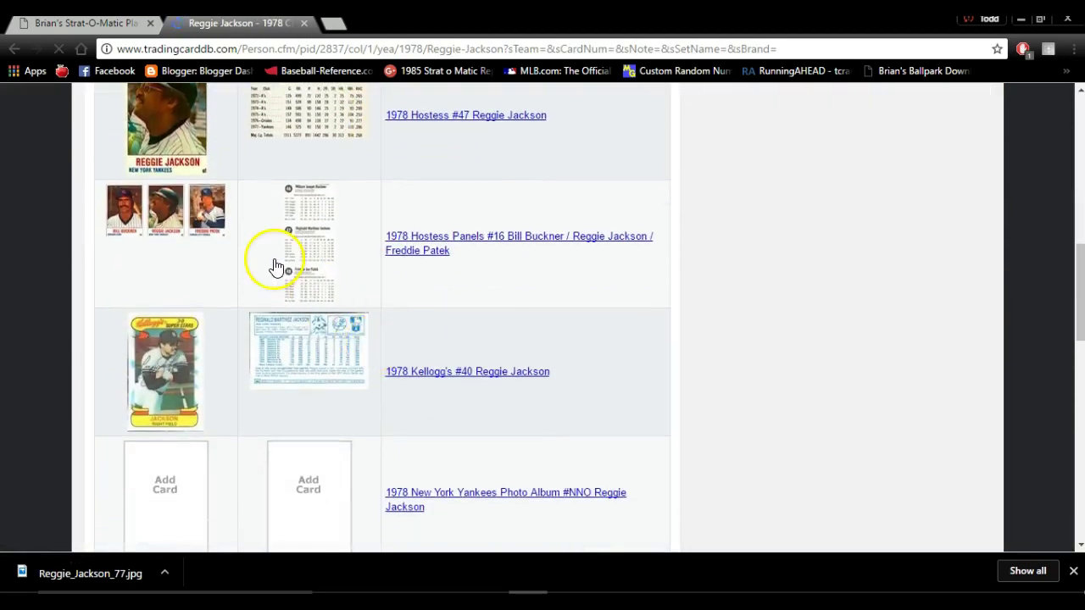
scroll(263, 310, "down", 10)
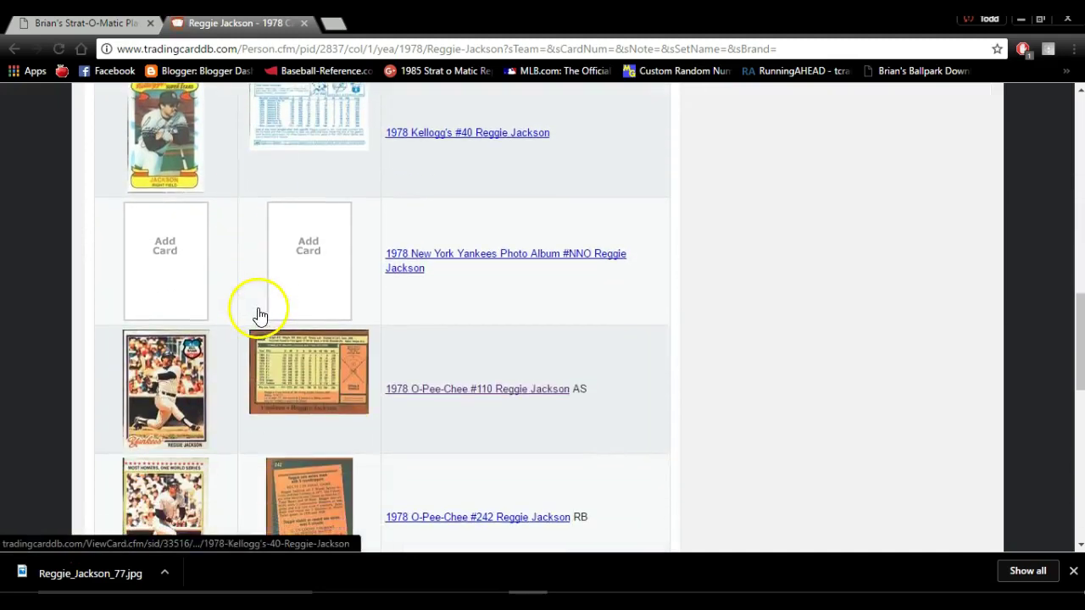
scroll(259, 333, "down", 1)
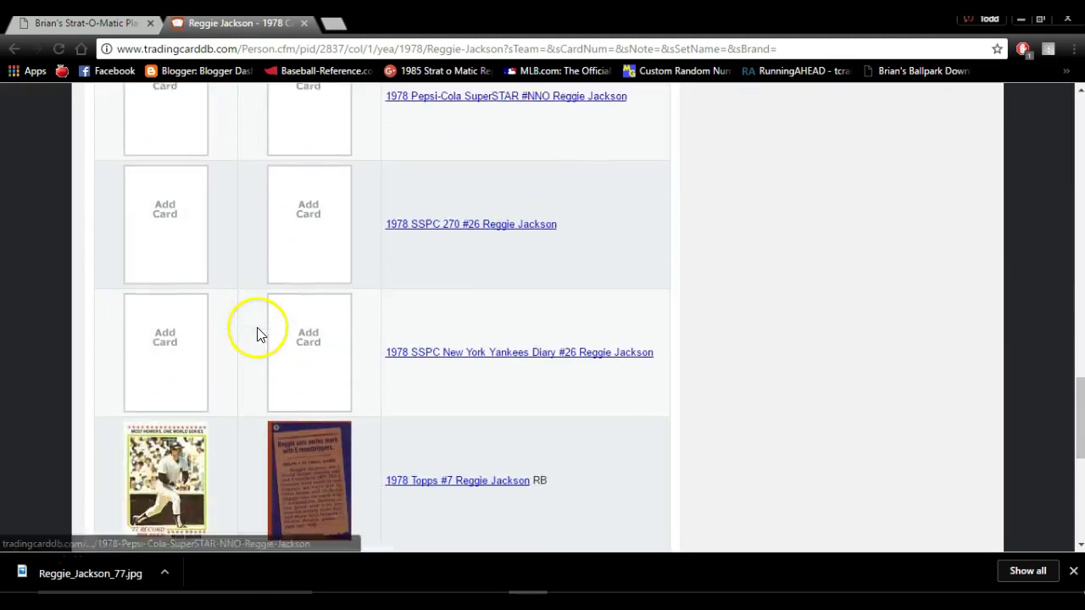
scroll(266, 248, "down", 3)
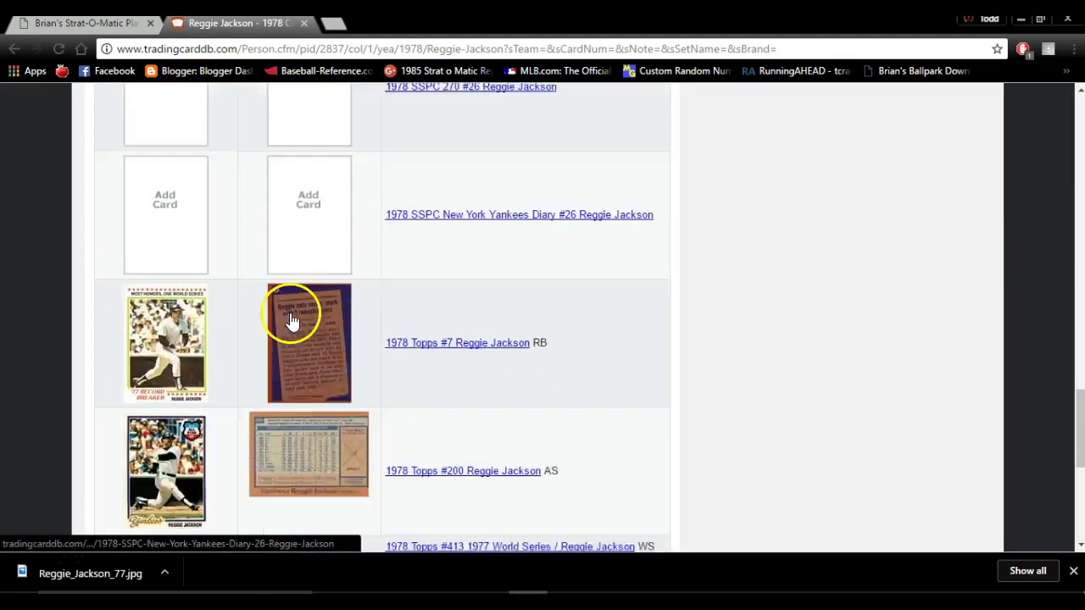
scroll(318, 394, "up", 8)
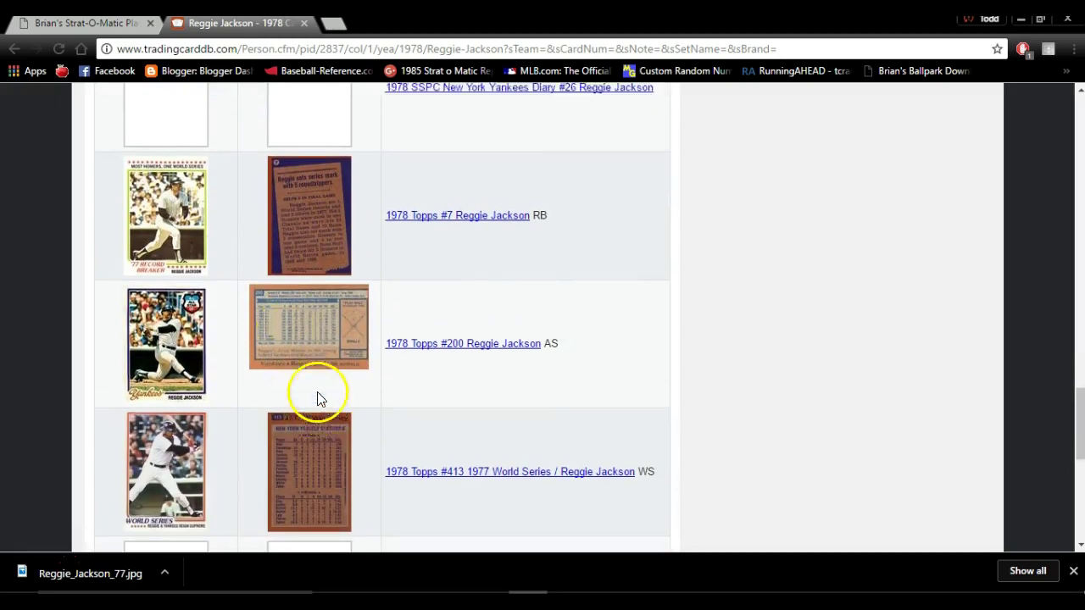
scroll(312, 384, "up", 1)
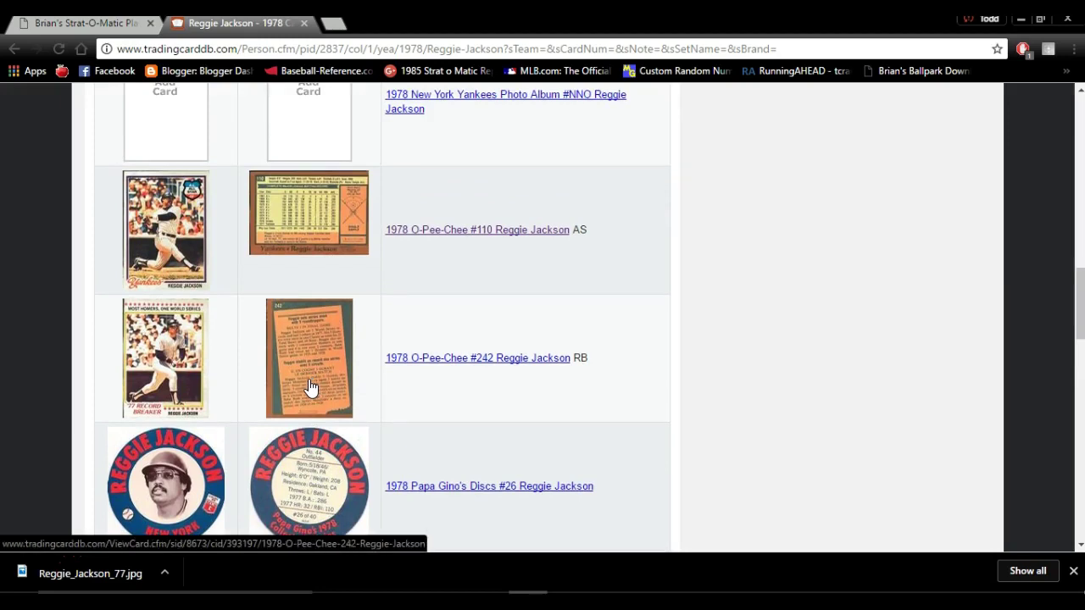
left_click(320, 391)
left_click(296, 392)
left_click(313, 347)
left_click(204, 256)
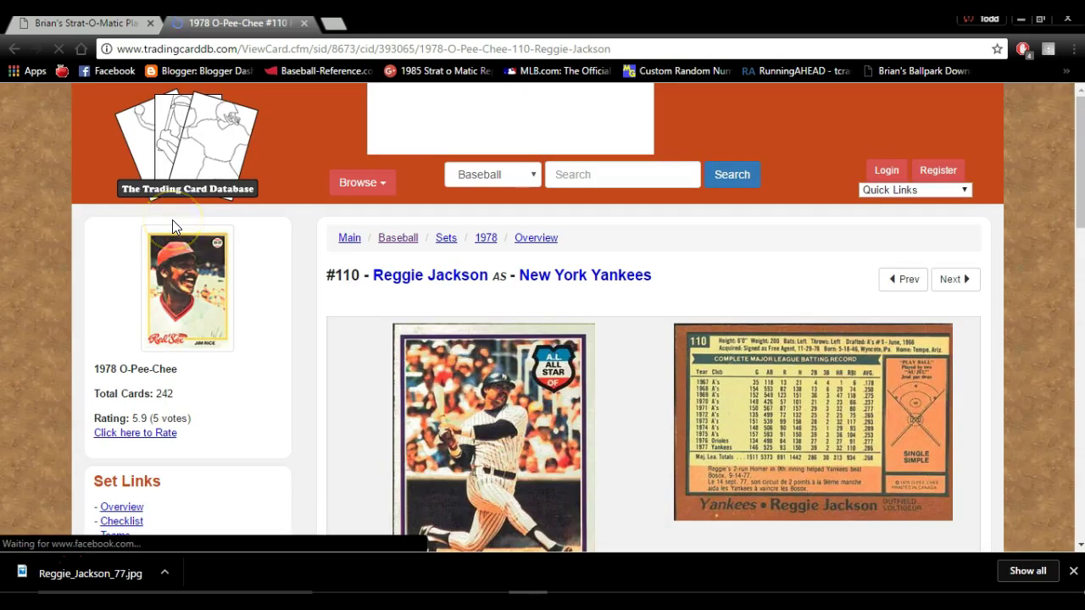
Start saving the front image of the 1978 O-Pee-Chee Reggie Jackson card to the Batters folder.
scroll(535, 223, "down", 4)
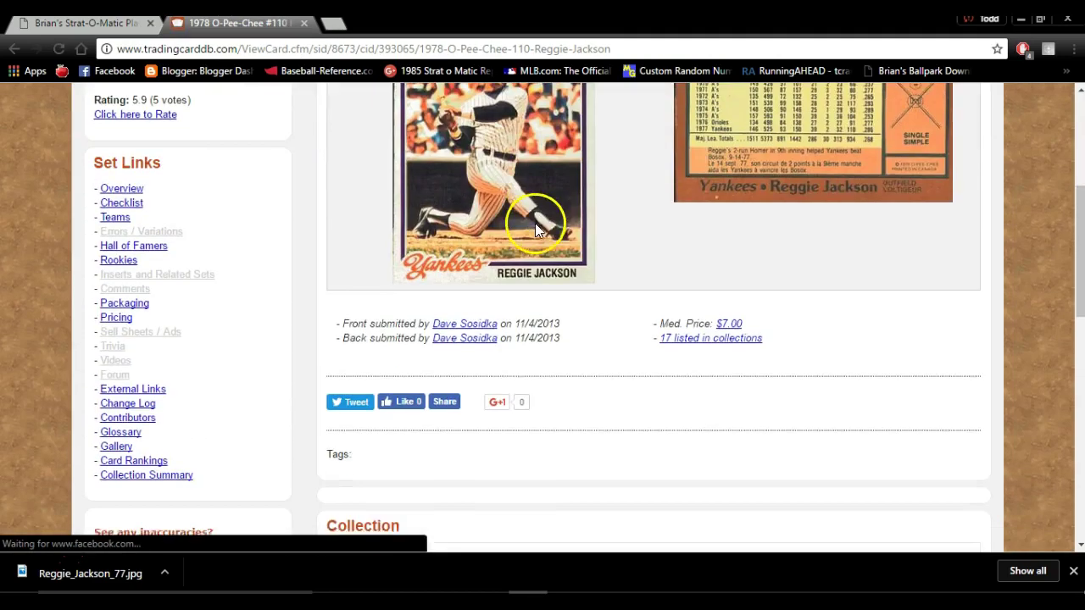
scroll(505, 223, "up", 1)
right_click(489, 215)
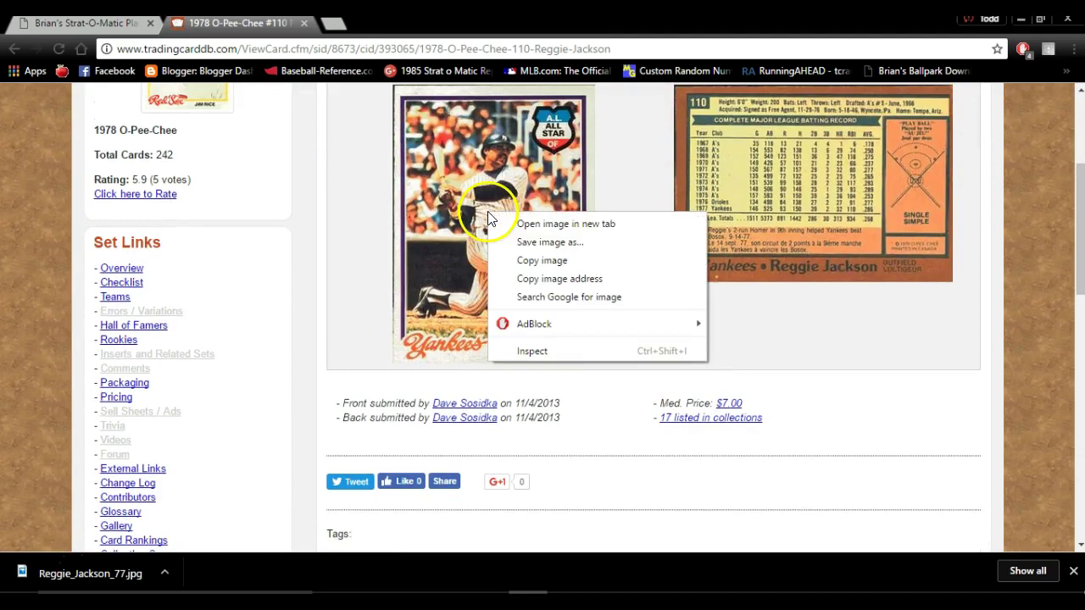
left_click(550, 243)
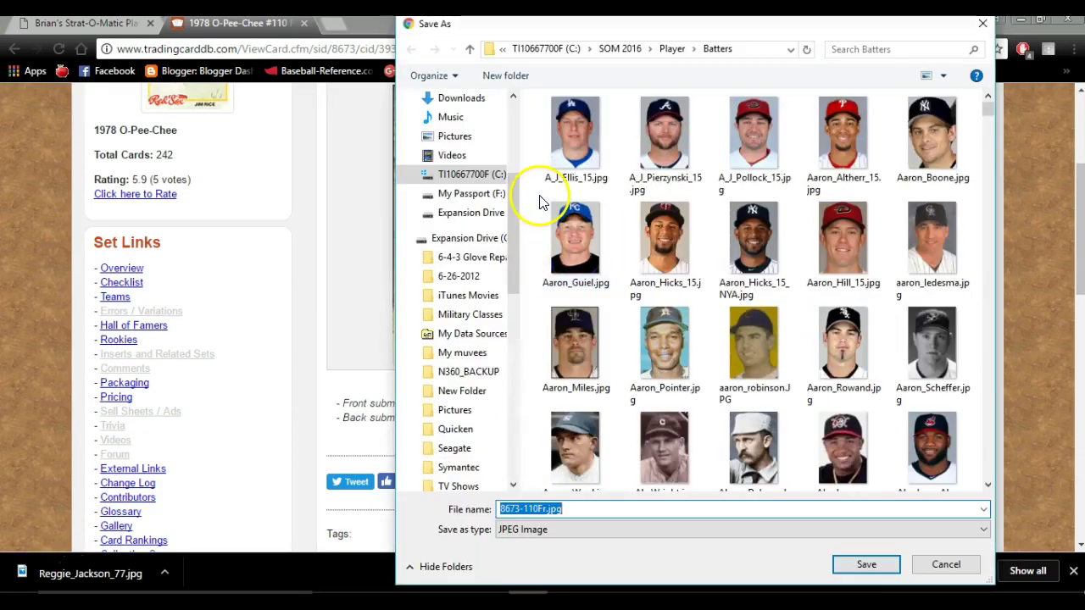
Name the image reggie_jackson_77.jpg, save it over the existing file and dismiss the download list.
left_click(546, 508)
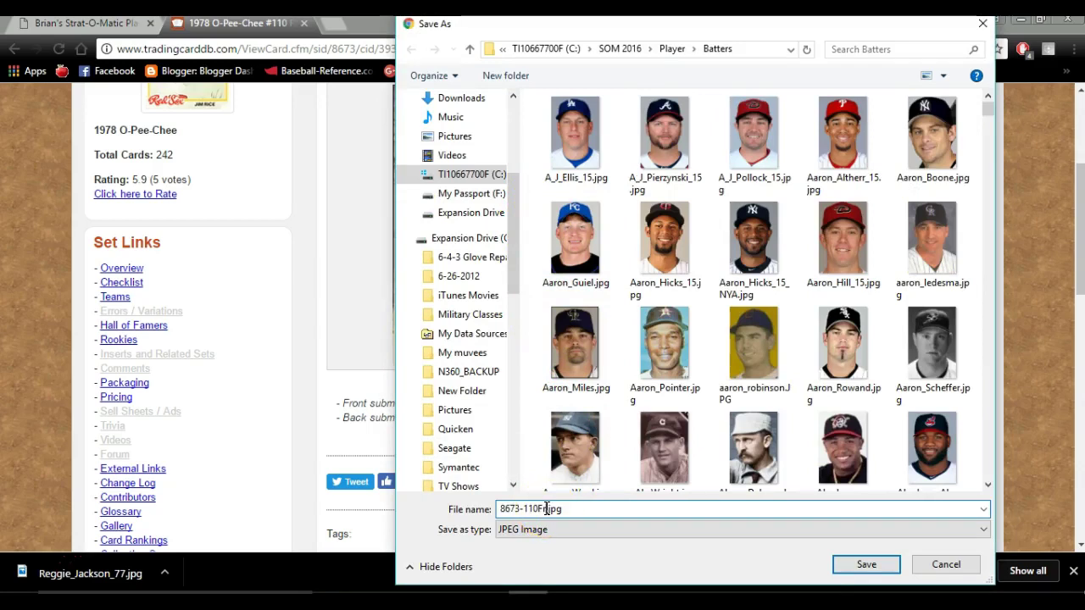
left_click_drag(547, 509, 474, 521)
key("BackSpace")
type("reggie_jackson")
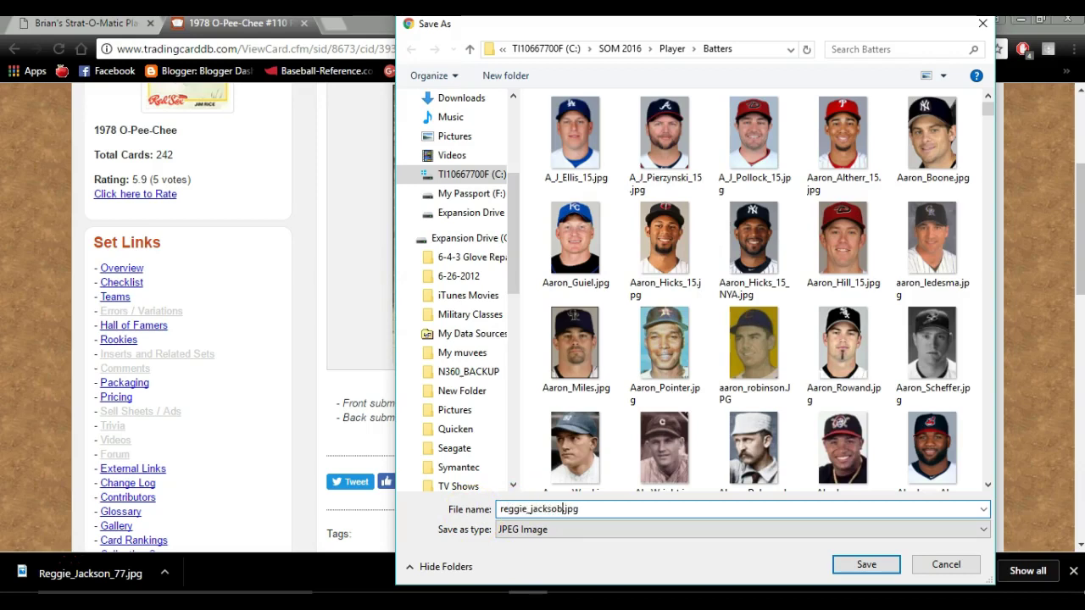
key("BackSpace")
type("n_77")
left_click(844, 564)
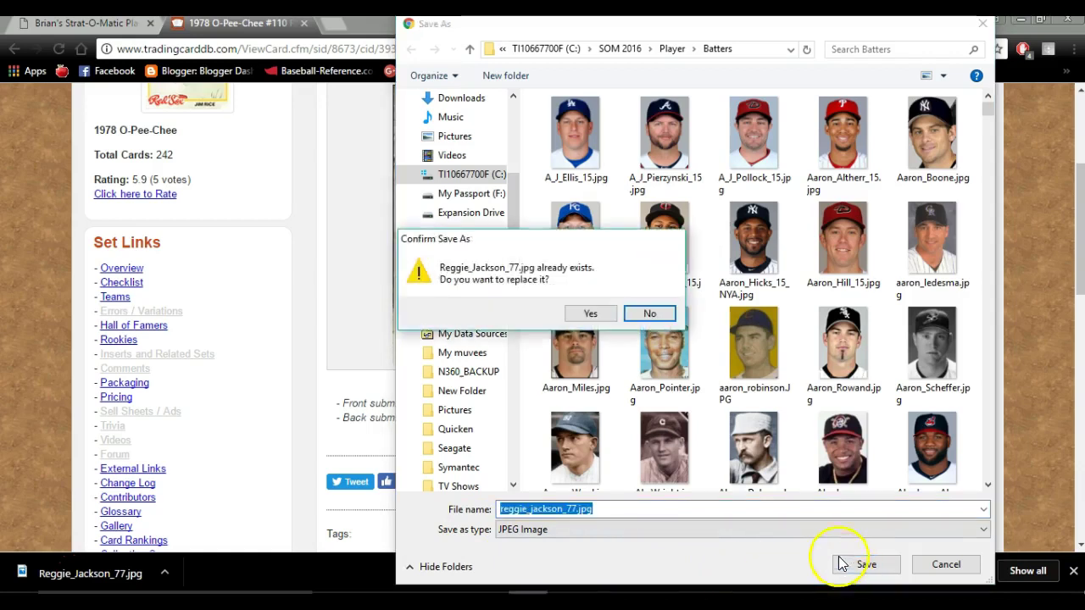
left_click(589, 315)
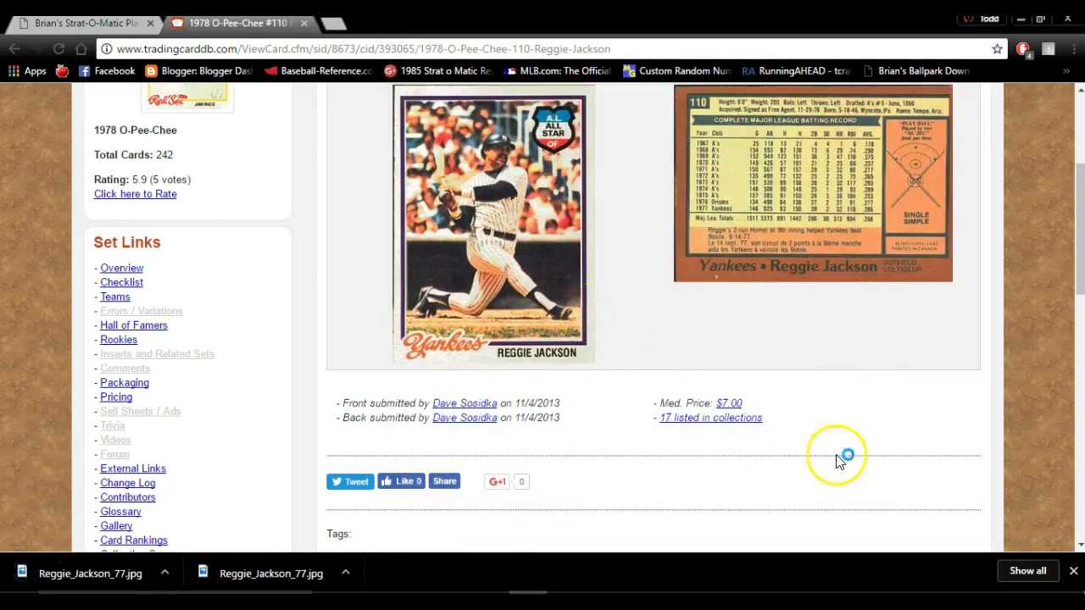
left_click(1073, 570)
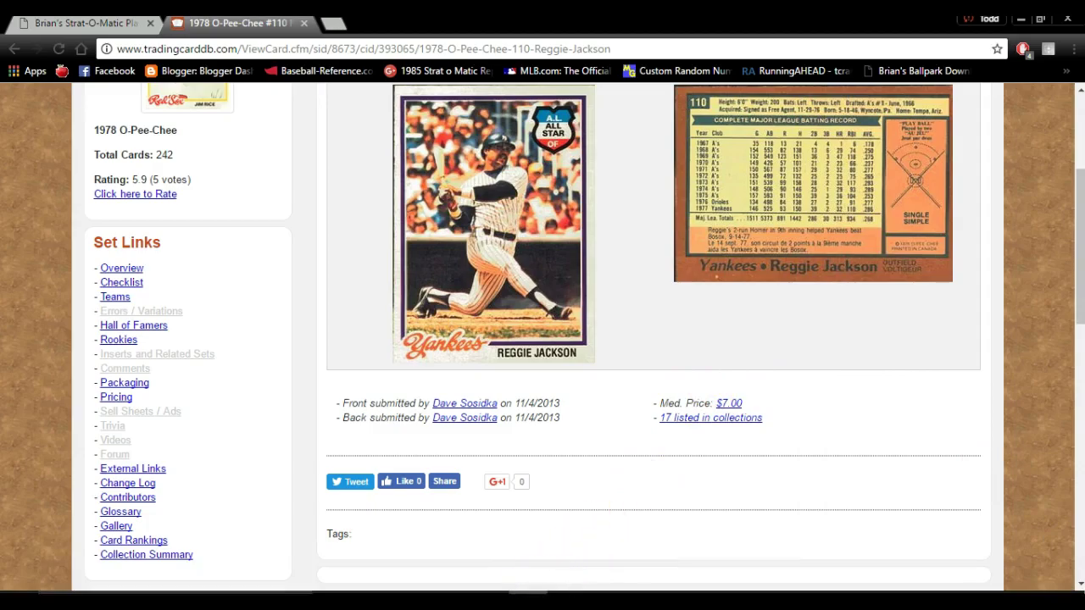
Switch to File Explorer, open the Batters folder and search it for "reggie".
key("alt+Tab")
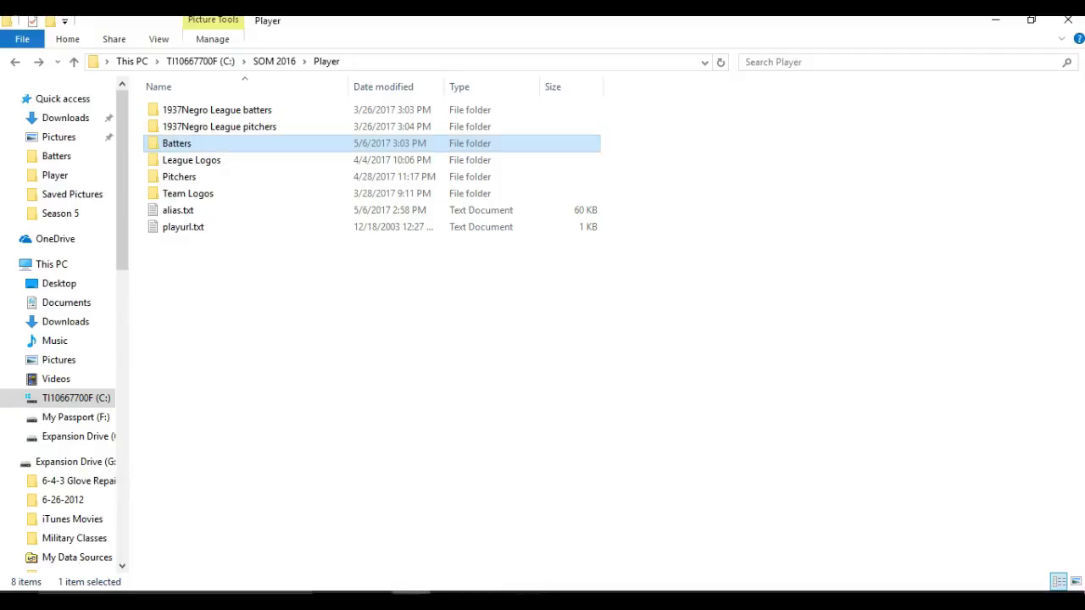
double_click(175, 146)
left_click(785, 62)
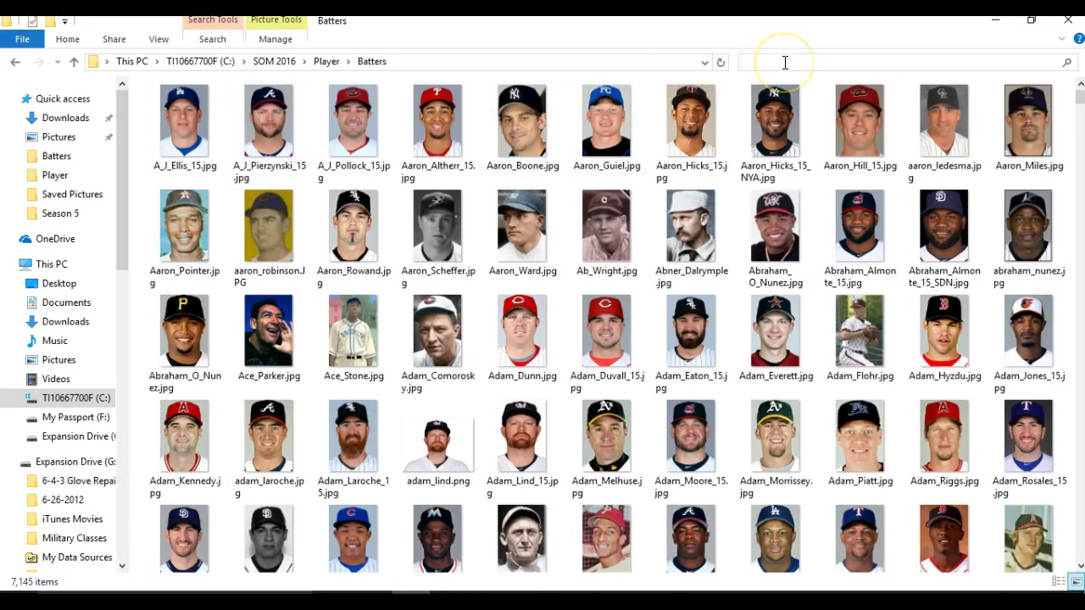
type("reggie")
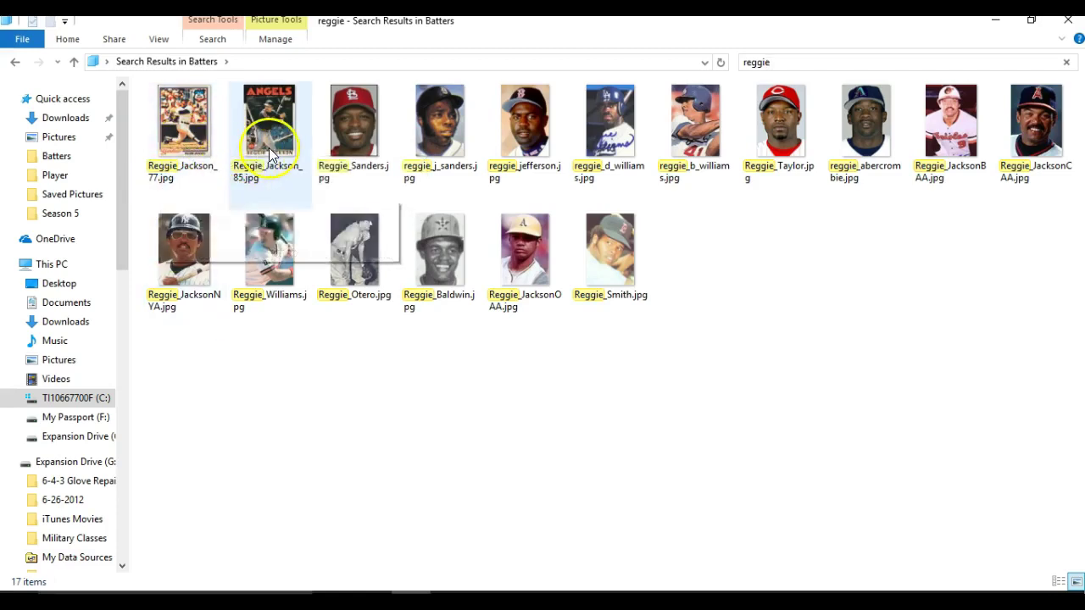
Compare how the Reggie Jackson photo files are named by year and team, including Reggie_Jackson_77.jpg.
mouse_move(269, 153)
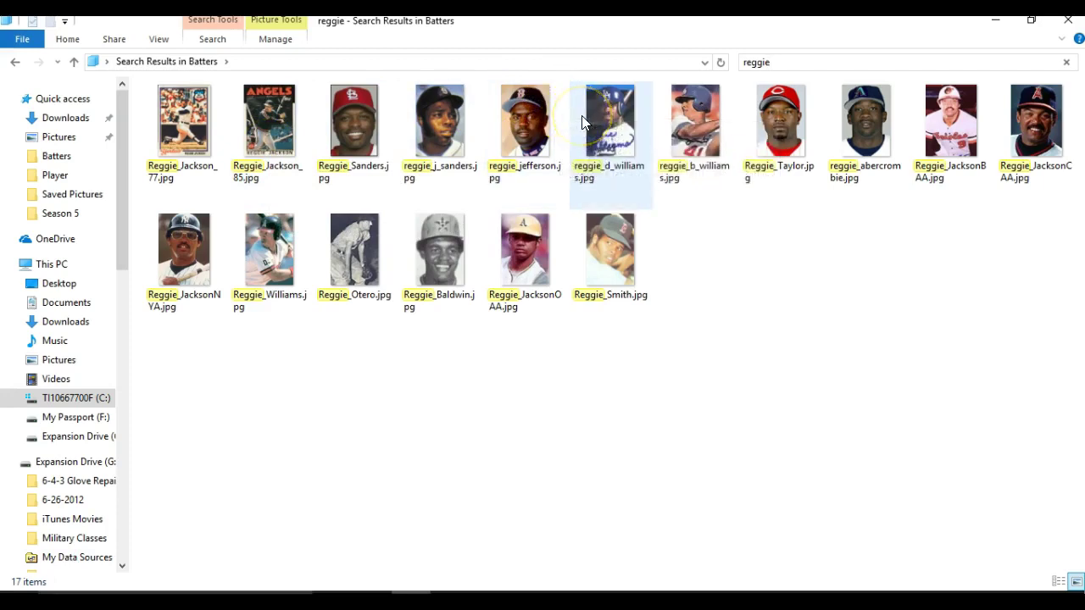
mouse_move(582, 122)
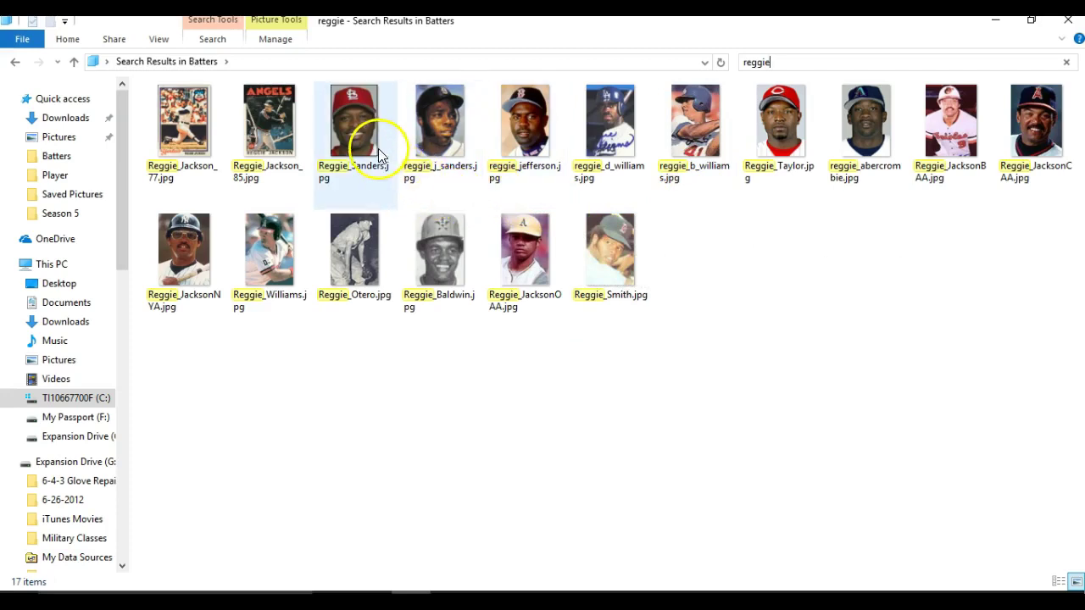
mouse_move(395, 141)
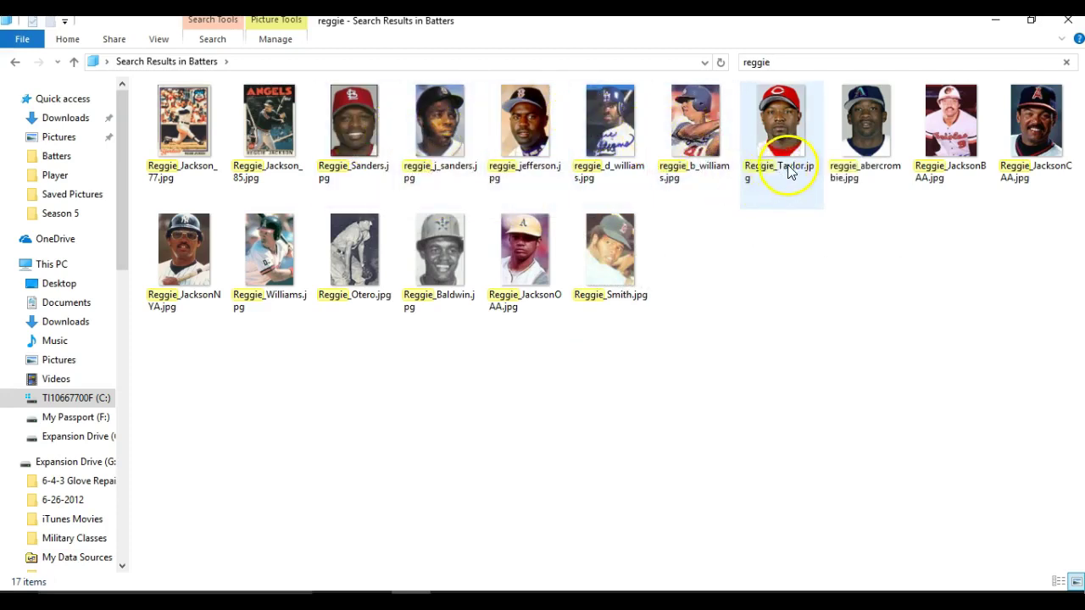
mouse_move(962, 183)
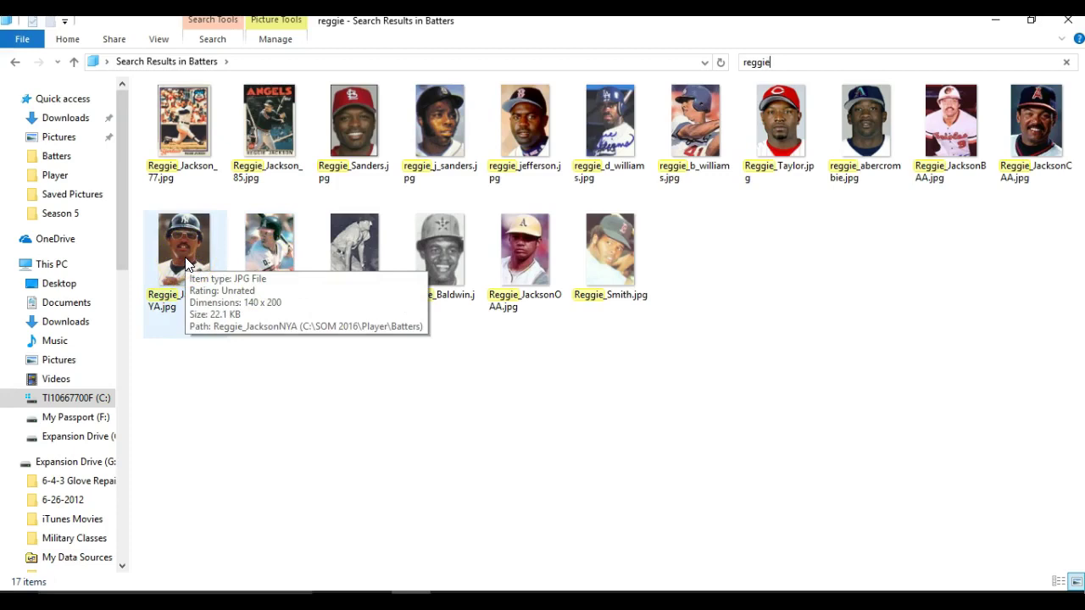
left_click(158, 188)
left_click(167, 178)
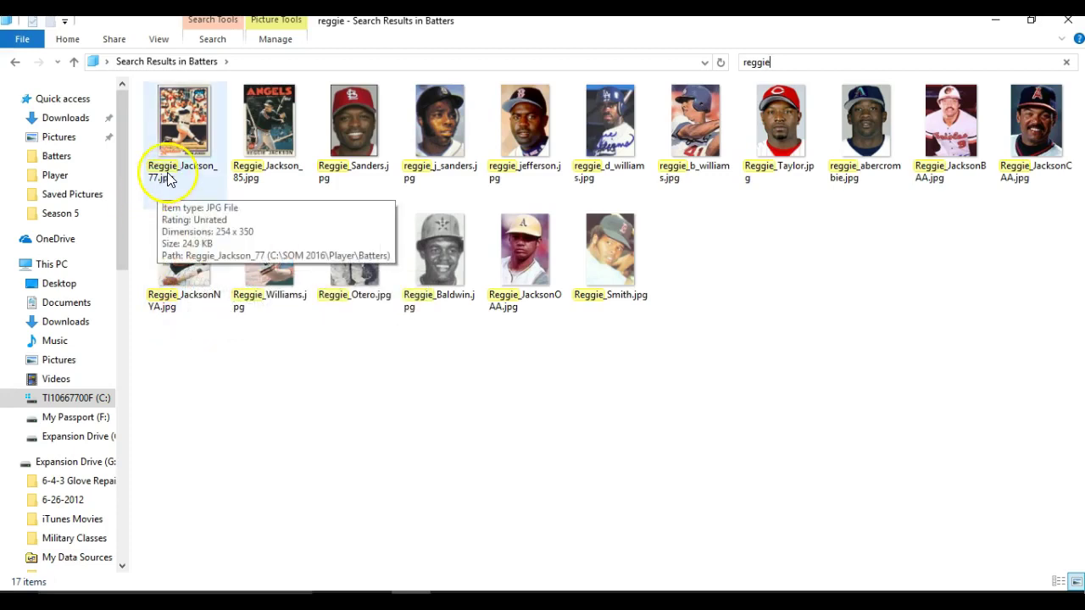
Return to the Player folder and open alias.txt.
left_click(7, 72)
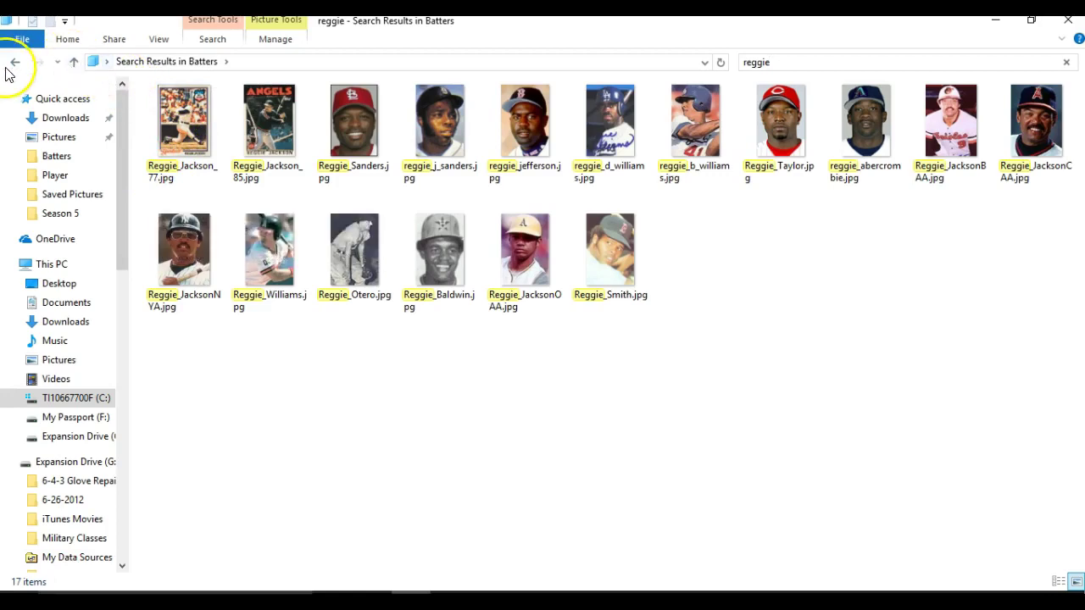
left_click(14, 64)
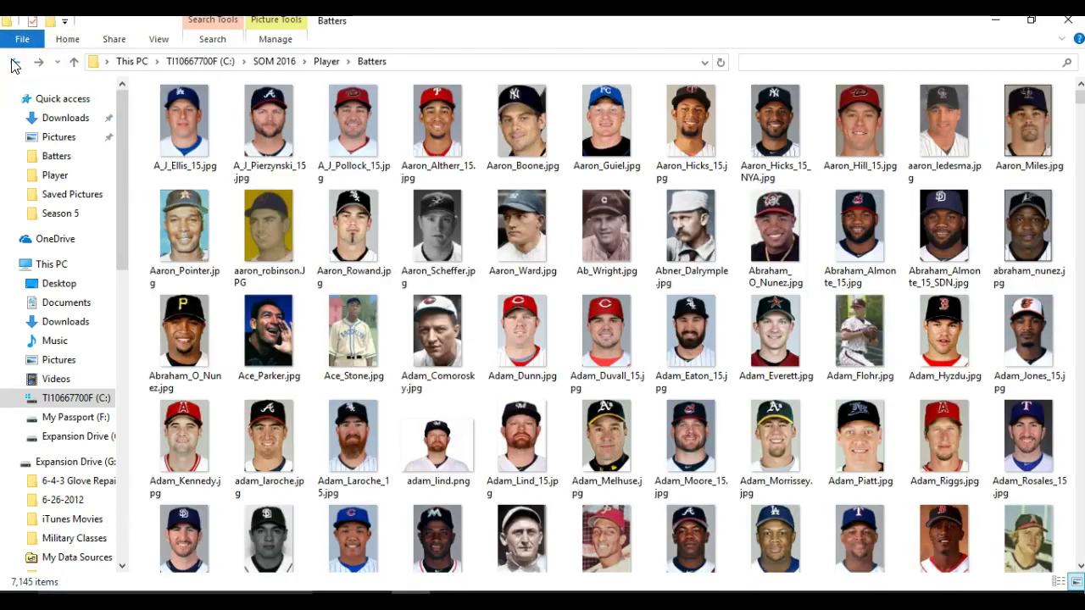
left_click(14, 64)
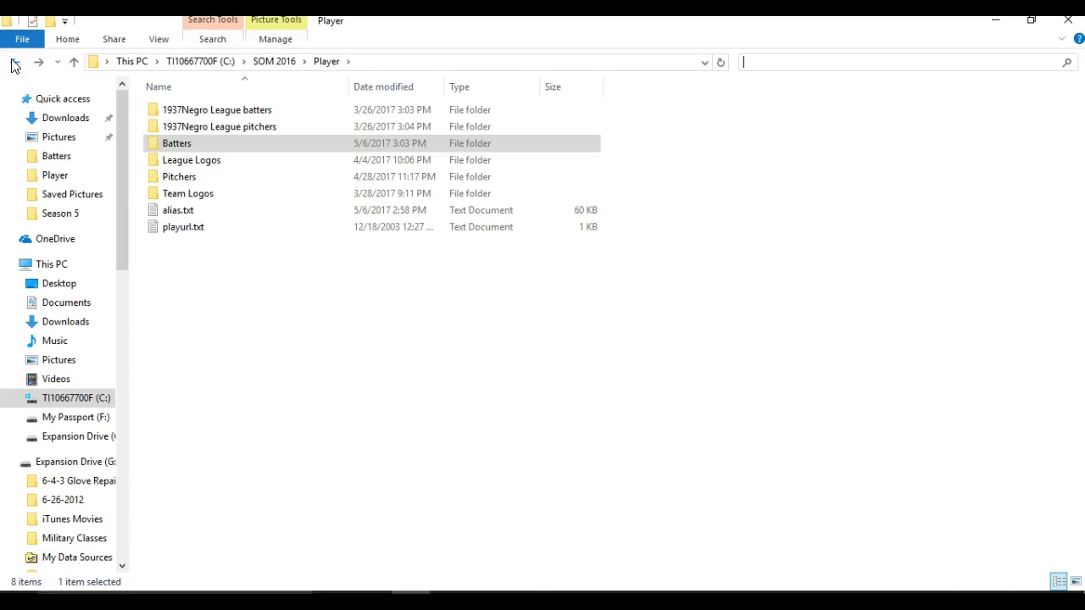
left_click(189, 212)
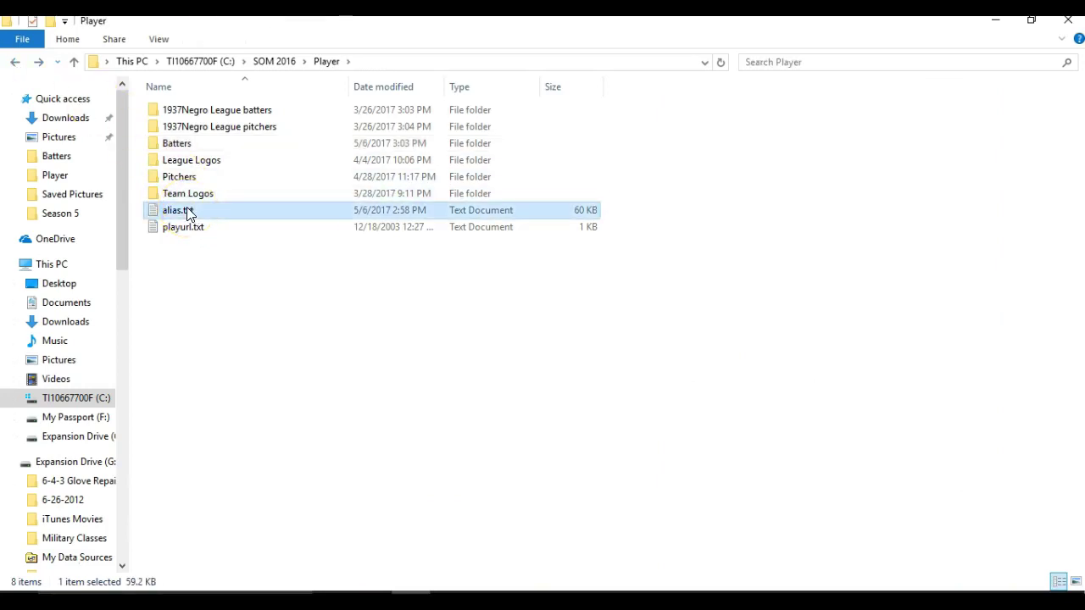
double_click(188, 212)
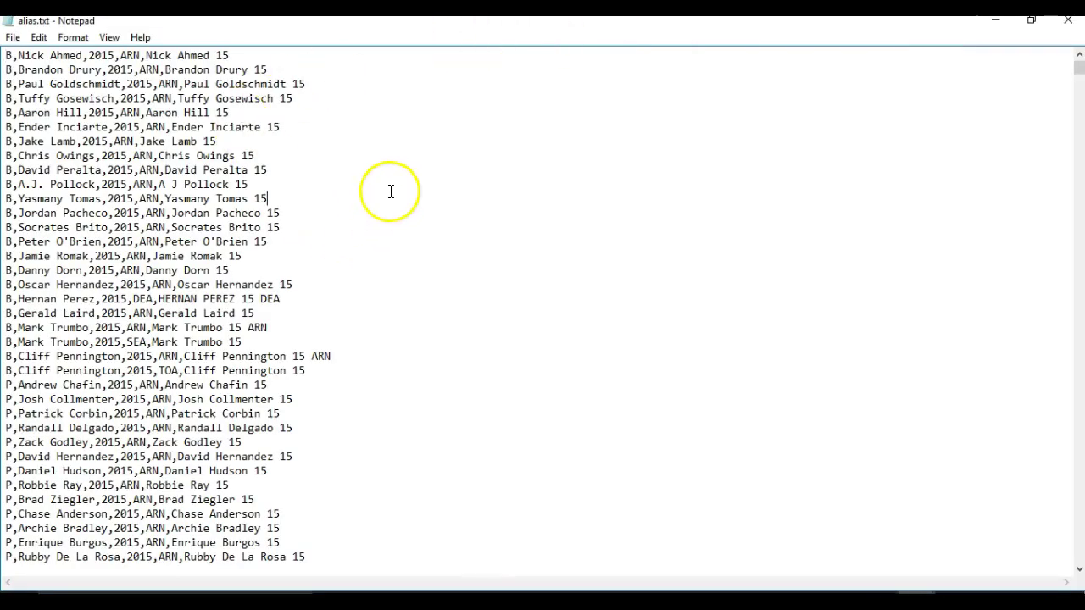
Append a batter line at the end of alias.txt: B,Reggie Jackson,1977,NYA followed by the photo name Reggie Jackson.
scroll(378, 198, "down", 20)
scroll(379, 198, "down", 20)
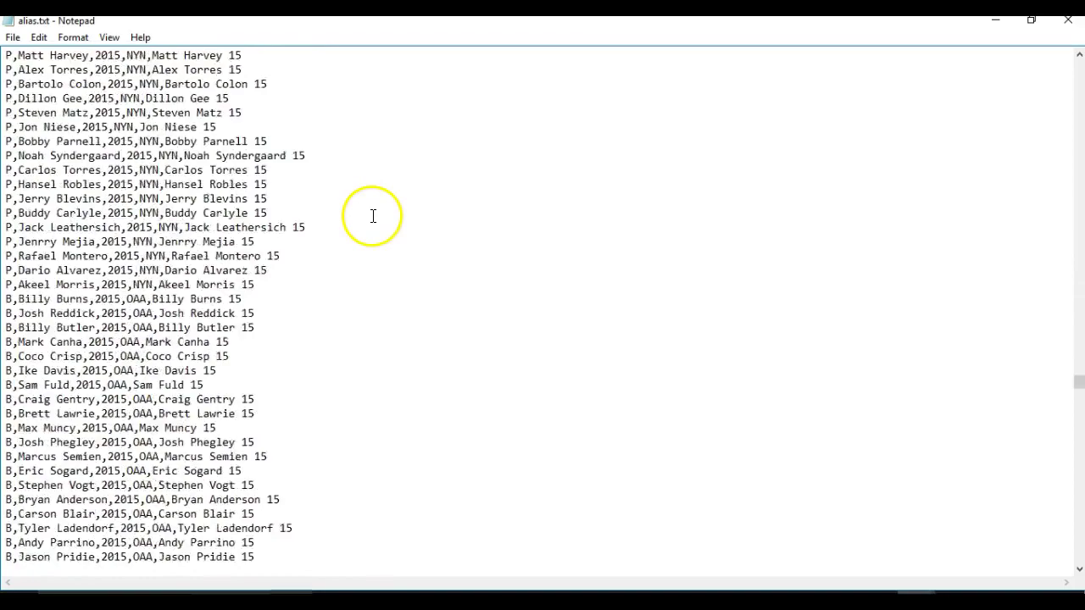
scroll(369, 222, "down", 20)
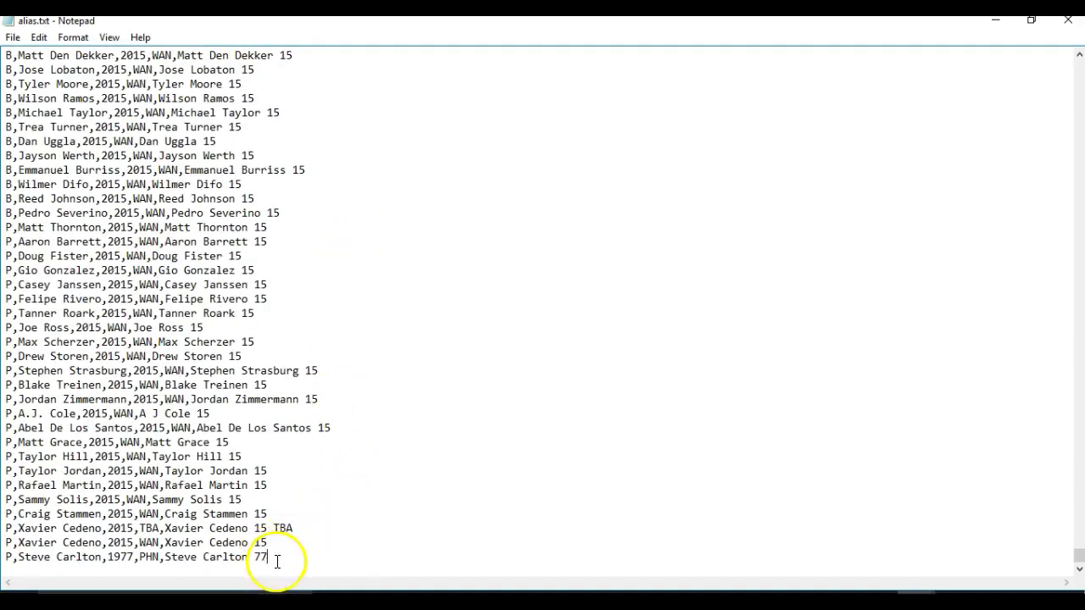
key("Return")
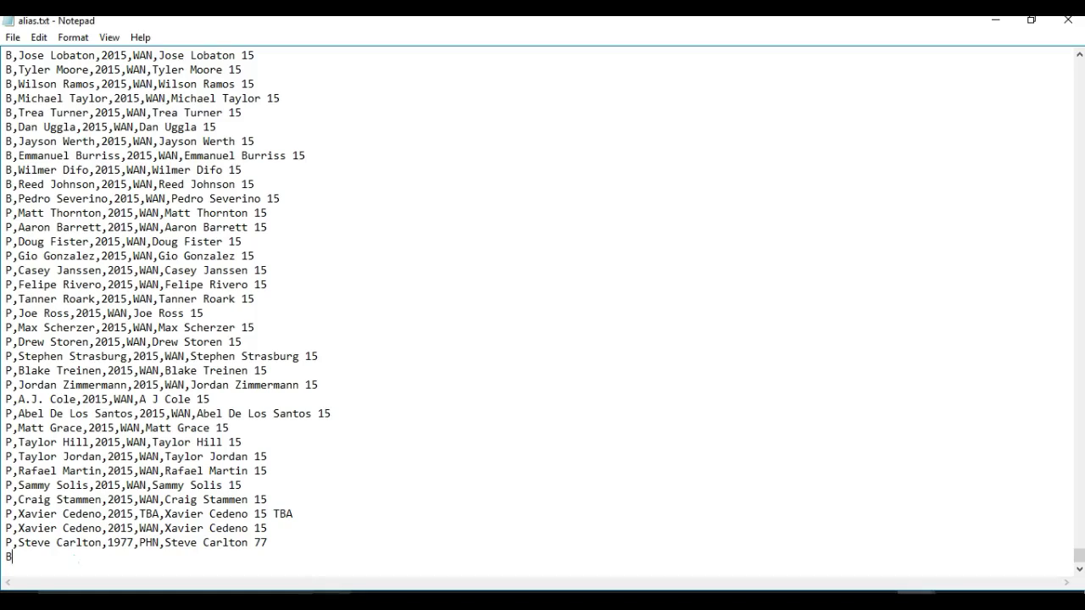
type("B,Reggie Jackson,")
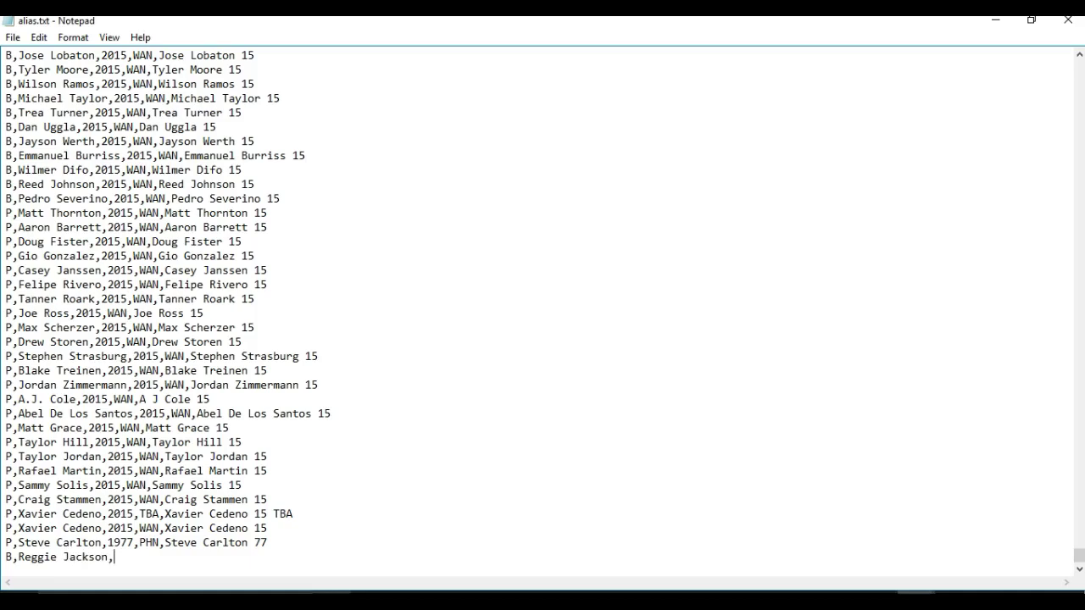
type("19")
type("ggie JAckson")
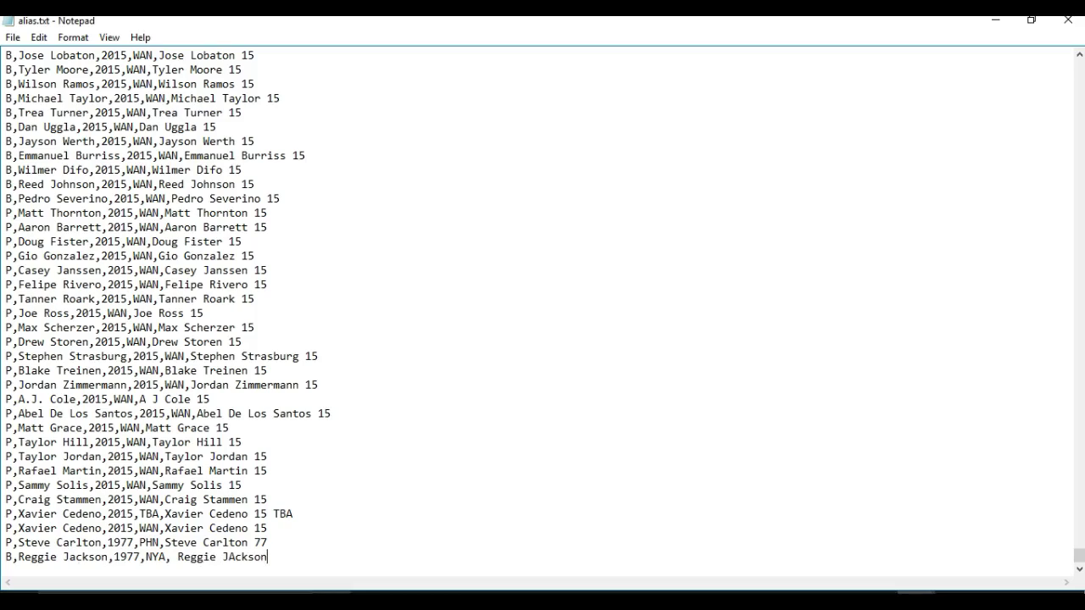
Correct the new line to read B,Reggie Jackson,1977,NYA,Reggie Jackson 77, then save and close alias.txt.
key("BackSpace")
key("BackSpace")
key("BackSpace")
left_click(171, 559)
key("Delete")
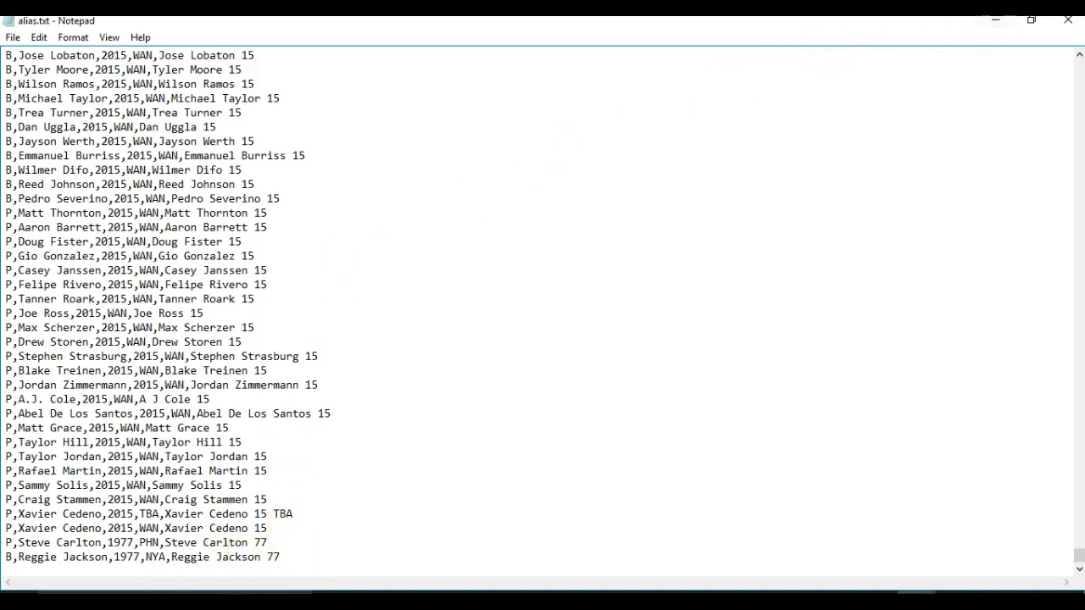
left_click(1068, 20)
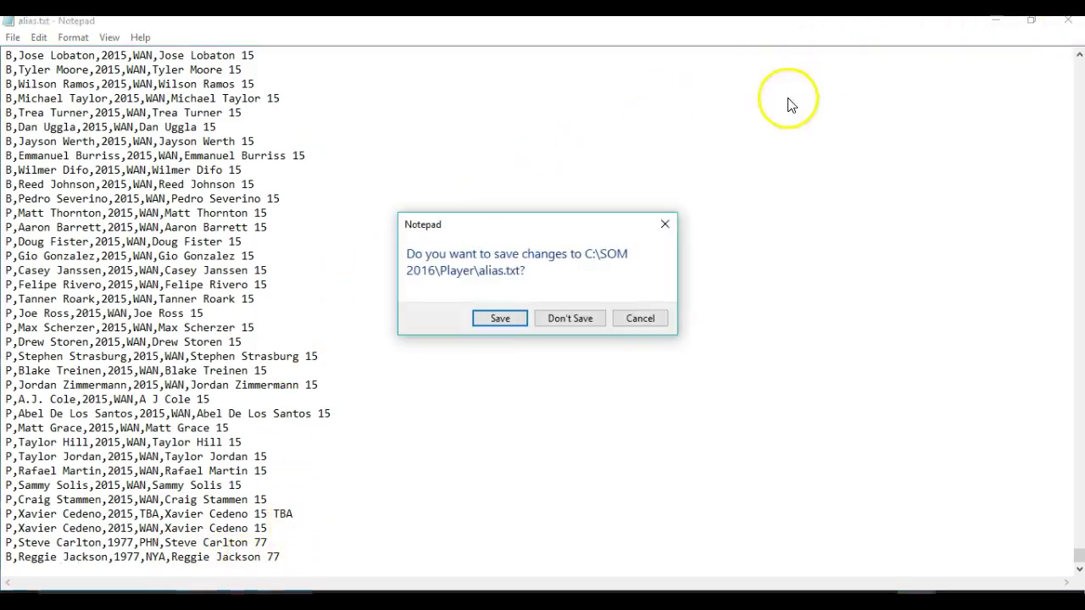
left_click(513, 320)
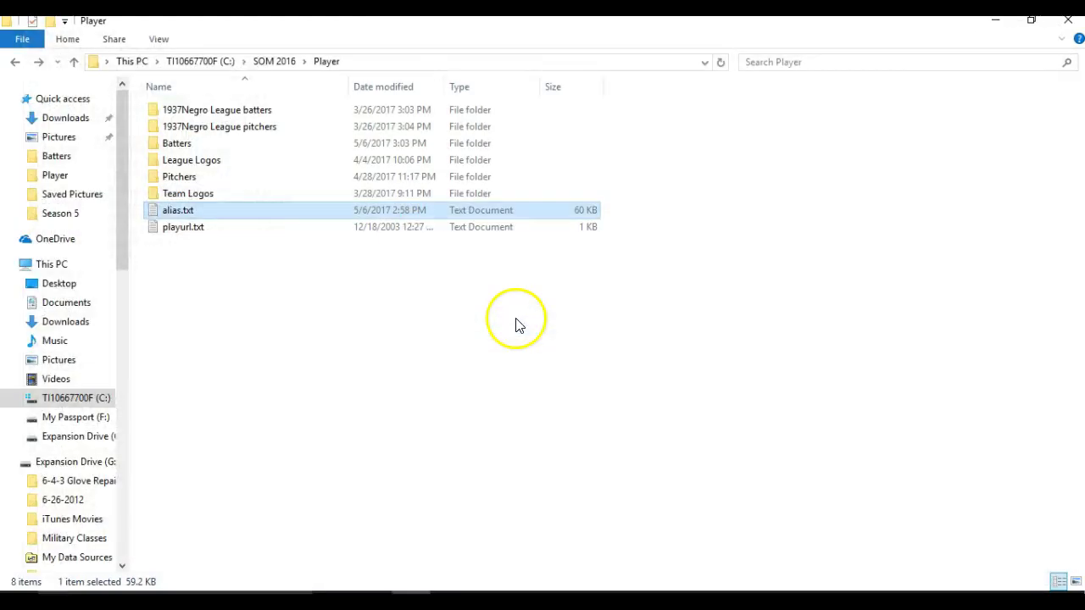
Switch to Strat-O-Matic Baseball and view Reggie Jackson on the 1985 American League California team.
left_click(997, 21)
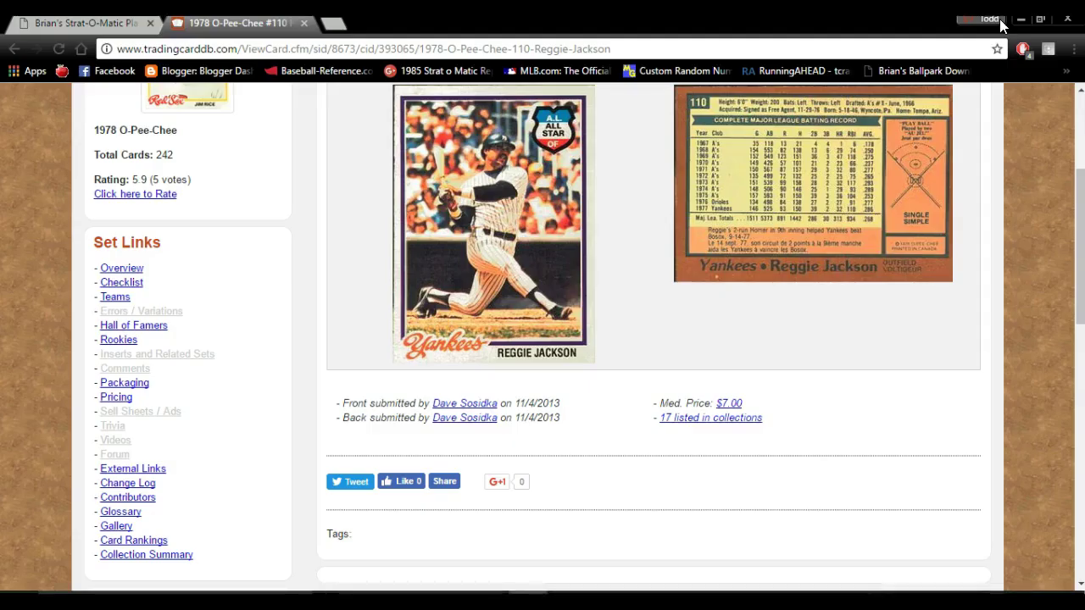
left_click(1021, 19)
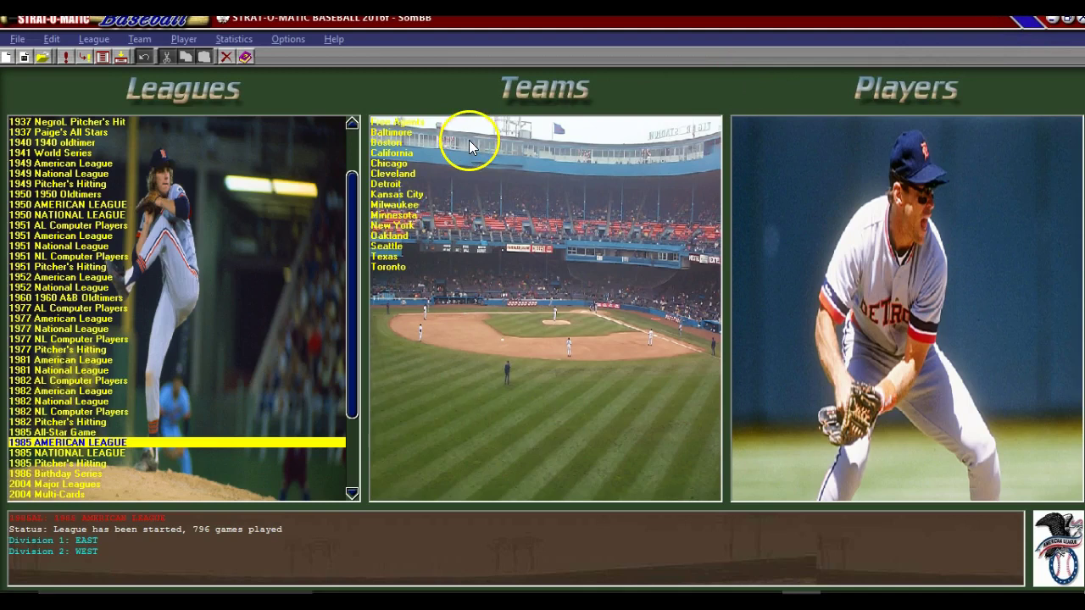
left_click(391, 154)
left_click(743, 238)
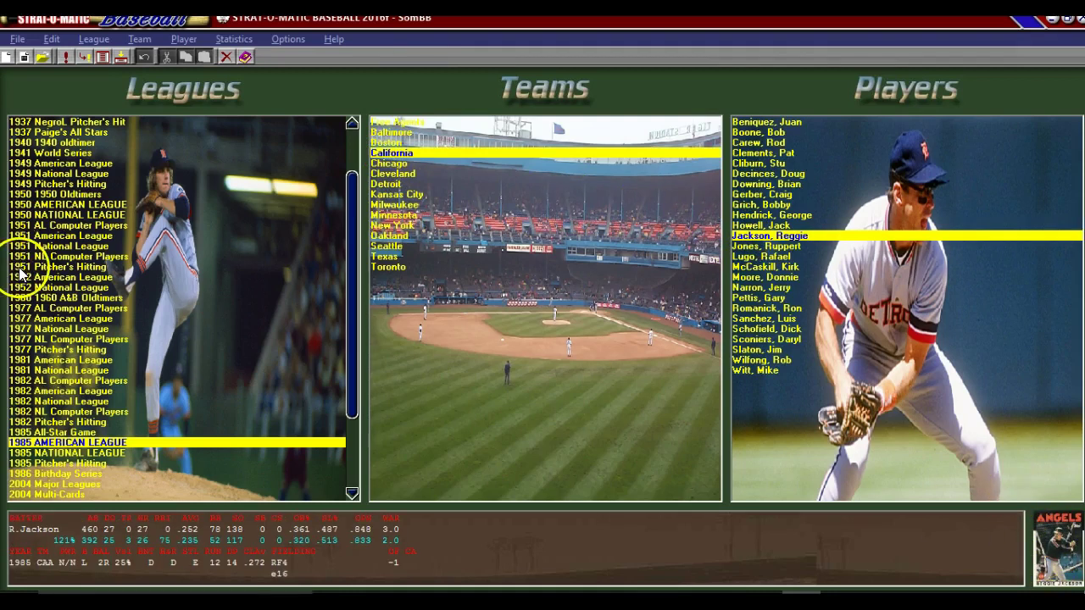
Check Reggie Jackson's photo on the New York team of the 1977 American League.
left_click(58, 319)
left_click(388, 225)
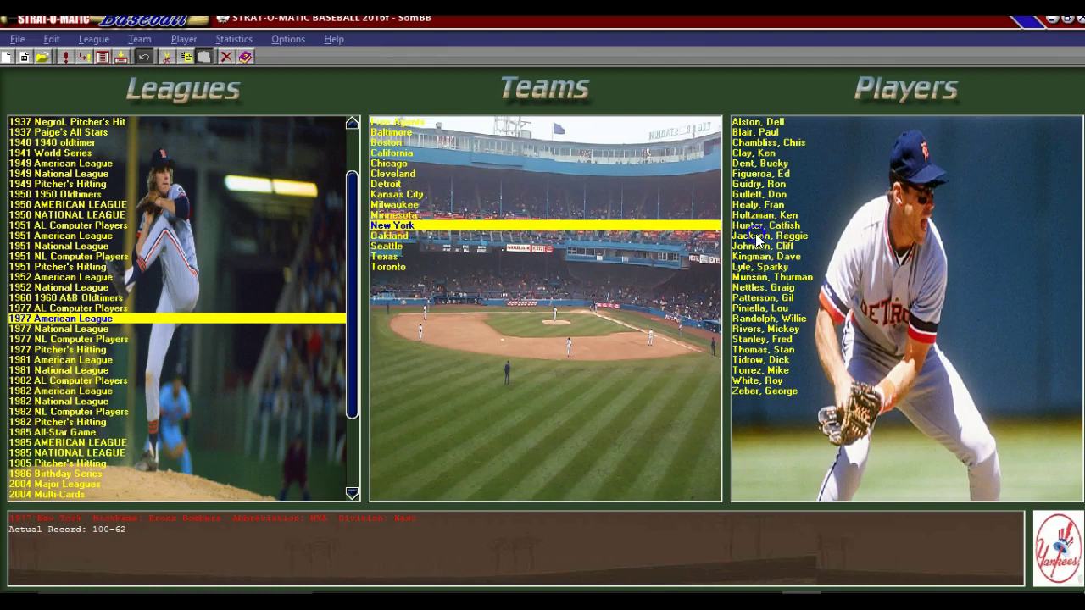
left_click(755, 236)
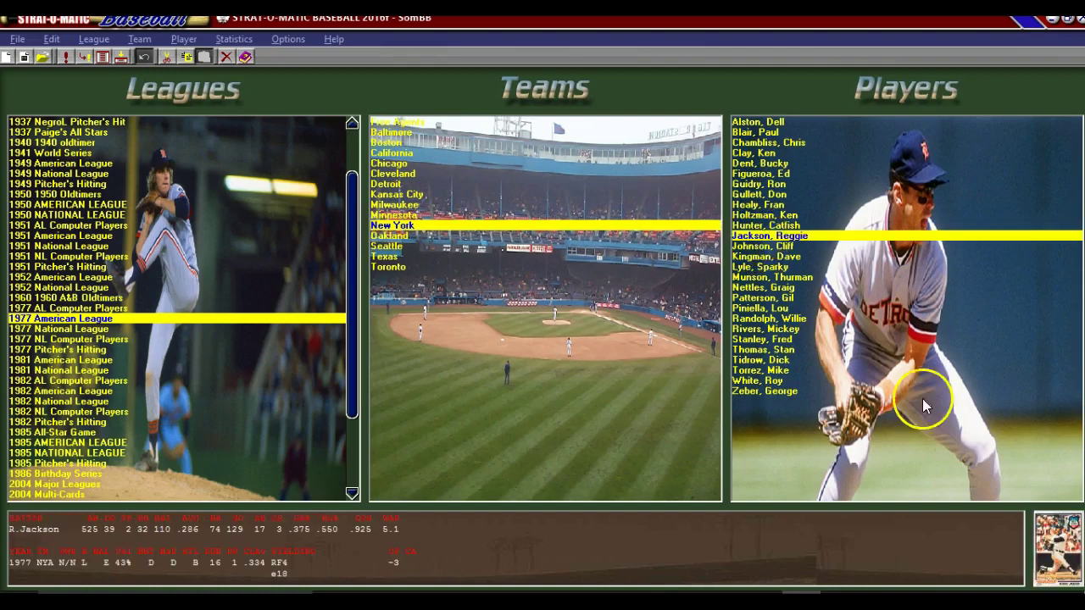